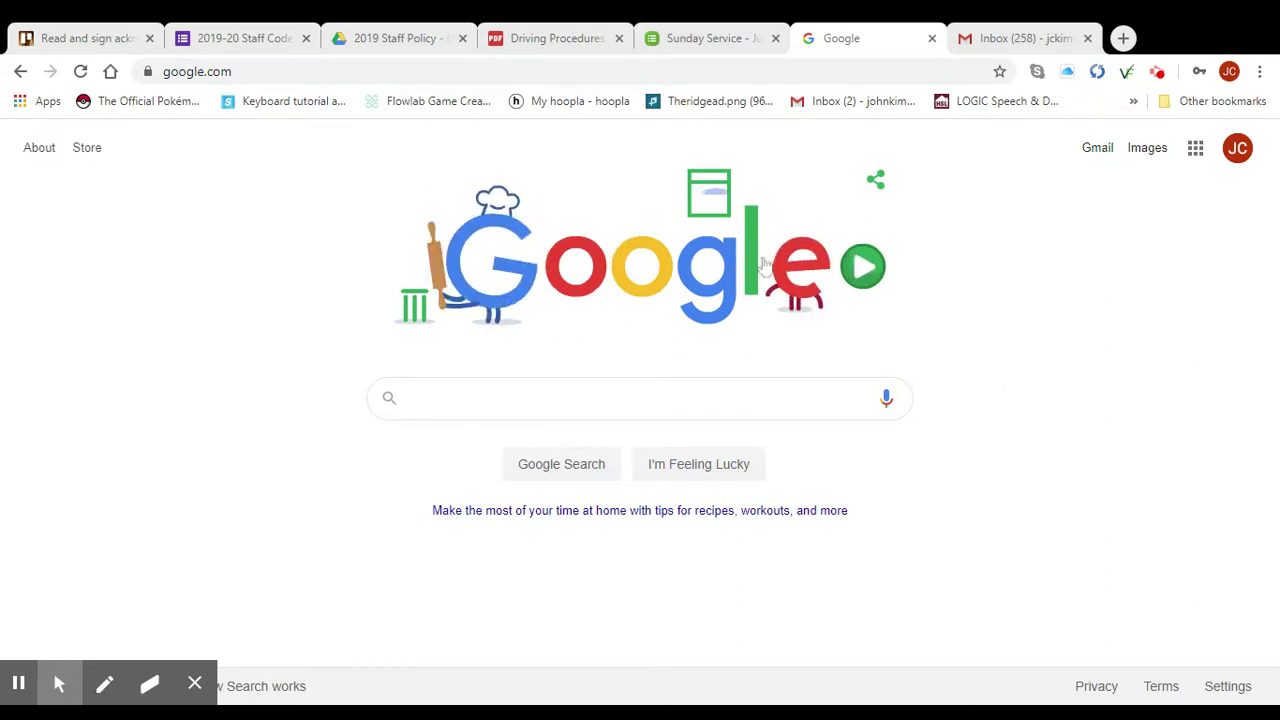
Start typing 'planning' in Chrome's address bar to autocomplete planningcenteronline.com.
{"action": "left_click", "coordinate": [320, 71]}
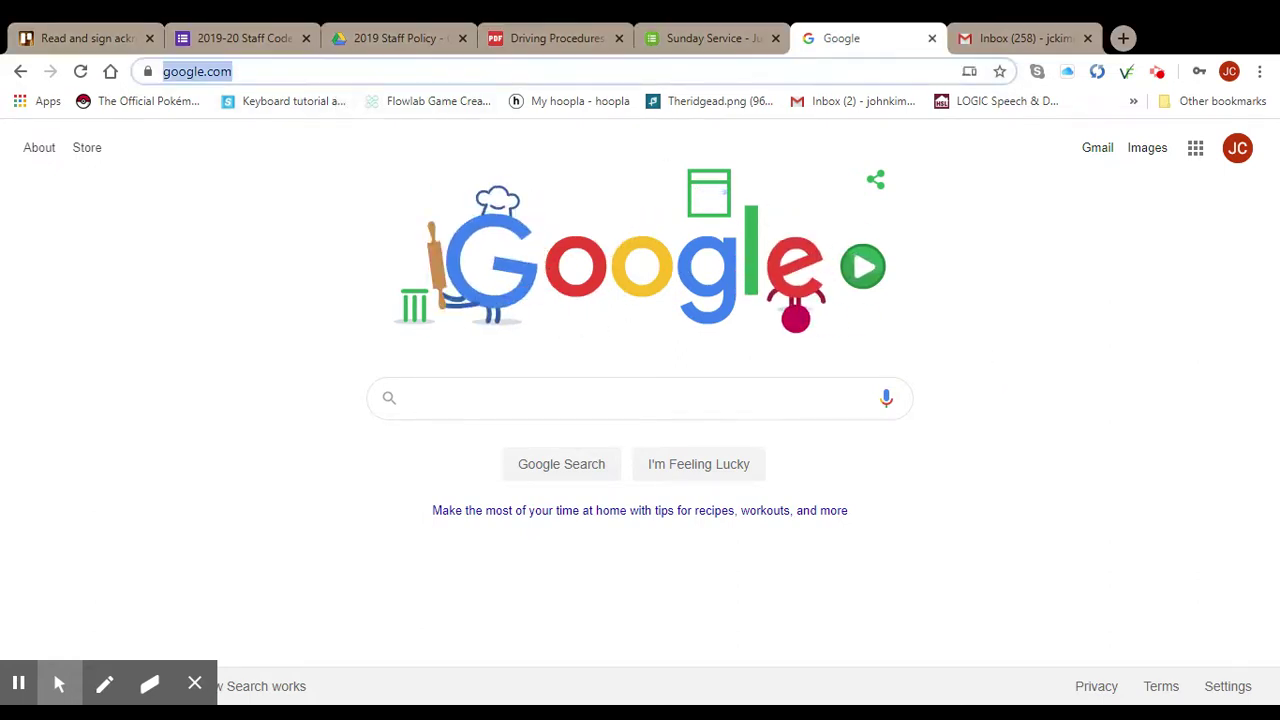
{"action": "type", "text": "pla"}
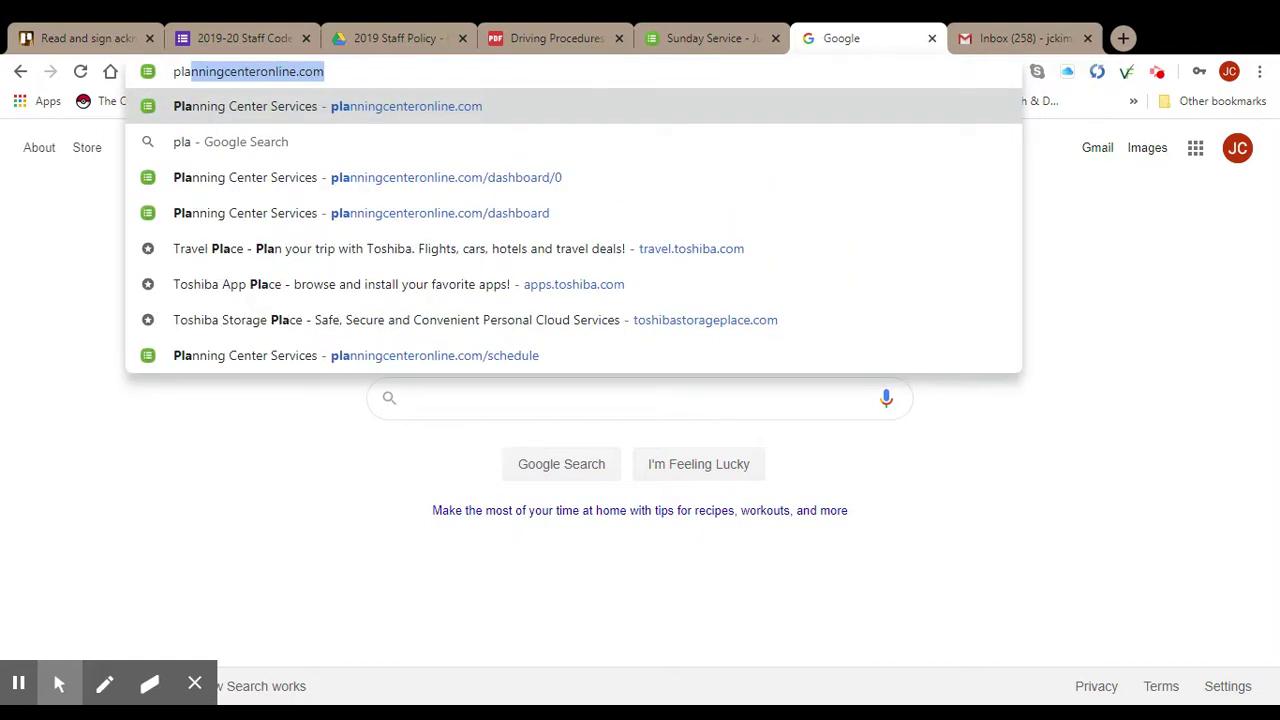
{"action": "type", "text": "nningcenteronline.com/dashboard/0"}
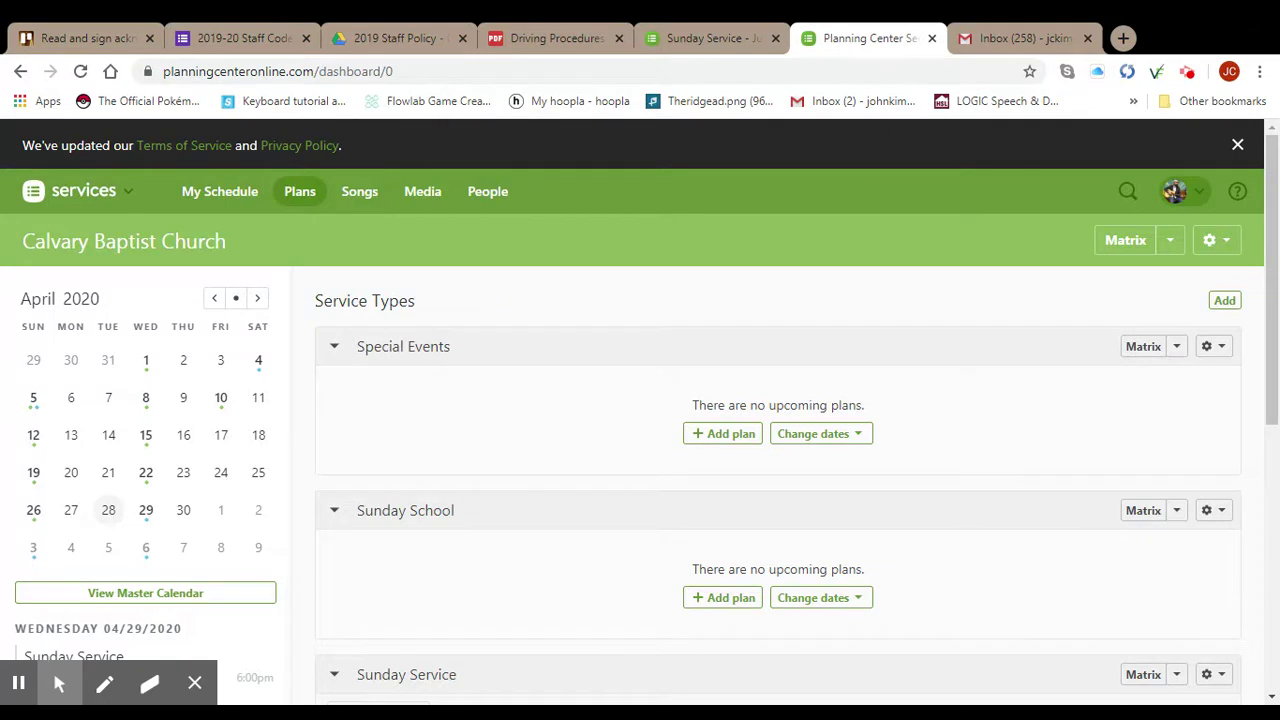
Open the June 21, 2020 plan from the Sunday Service list on the dashboard.
{"action": "scroll", "coordinate": [500, 297], "scroll_direction": "down", "scroll_amount": 1}
{"action": "scroll", "coordinate": [500, 297], "scroll_direction": "down", "scroll_amount": 1}
{"action": "scroll", "coordinate": [500, 297], "scroll_direction": "down", "scroll_amount": 1}
{"action": "scroll", "coordinate": [500, 297], "scroll_direction": "down", "scroll_amount": 1}
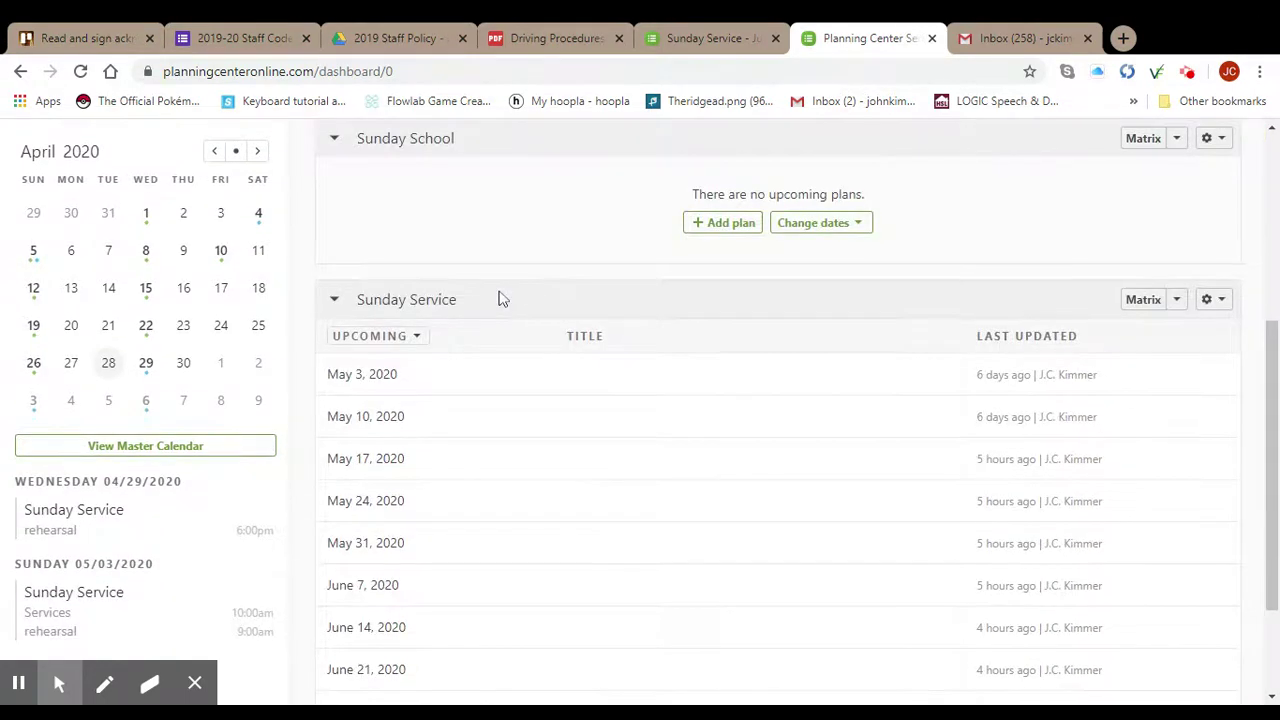
{"action": "scroll", "coordinate": [502, 298], "scroll_direction": "down", "scroll_amount": 1}
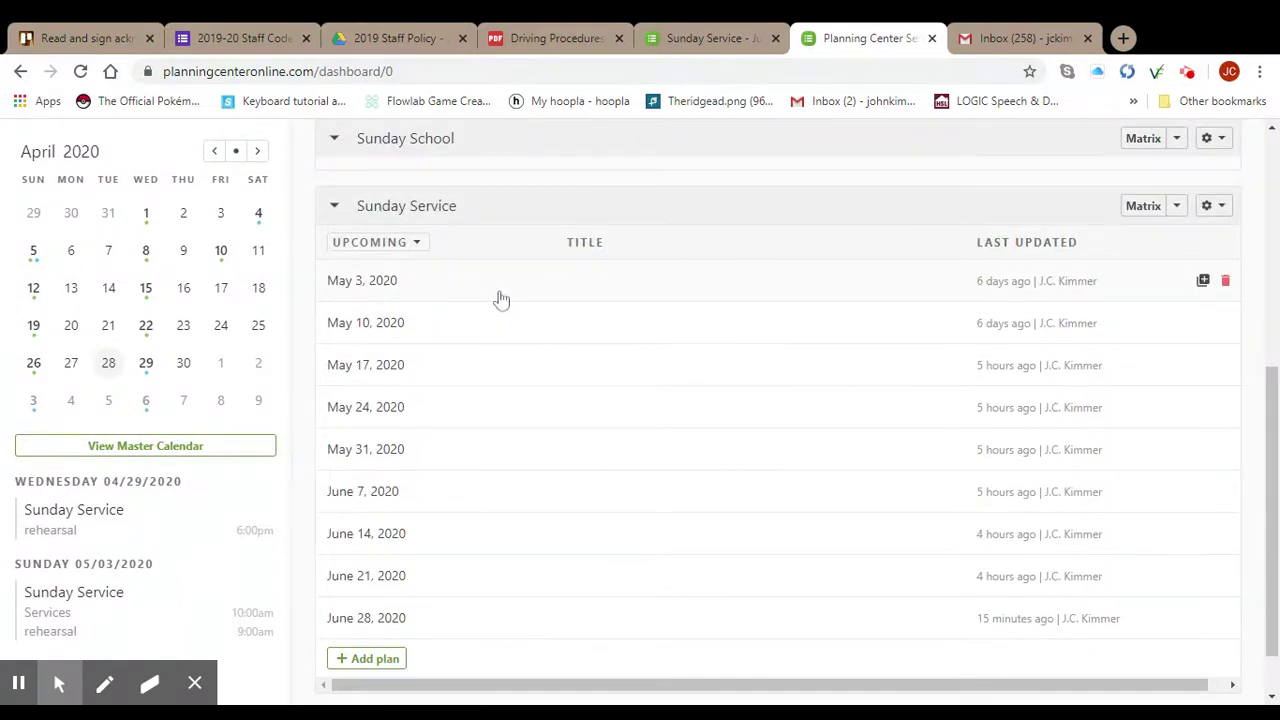
{"action": "left_click", "coordinate": [385, 583]}
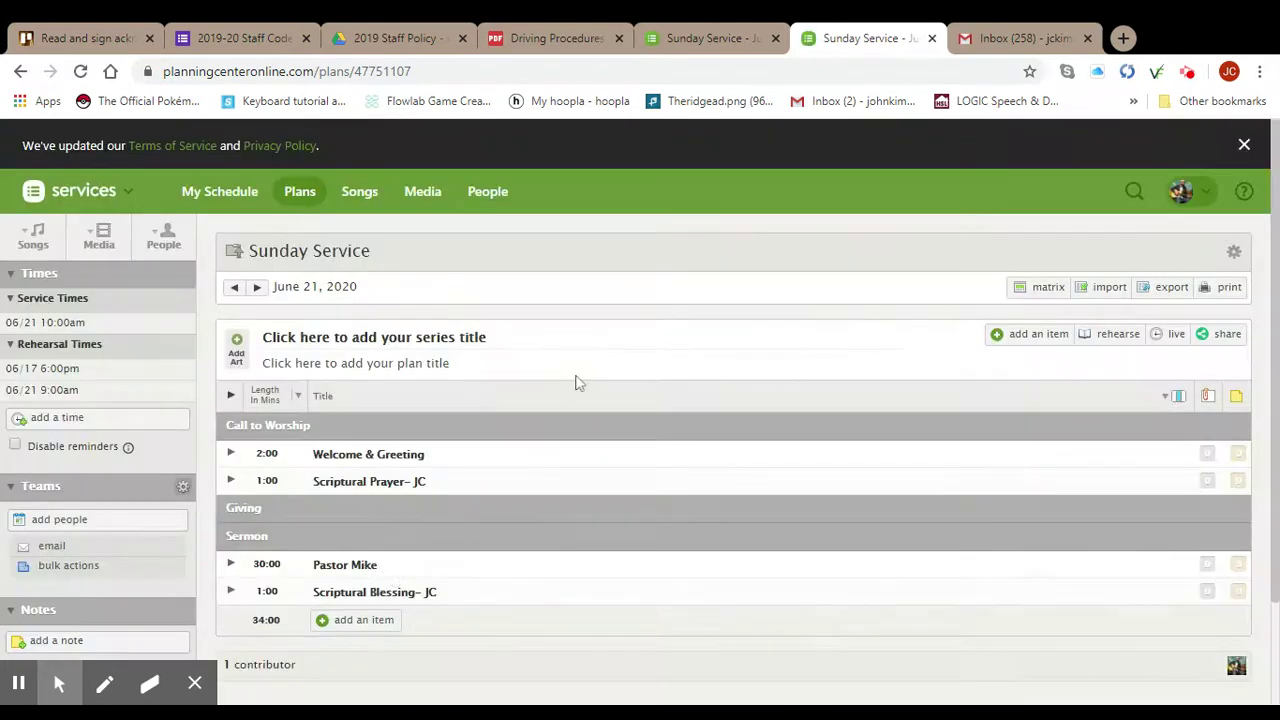
Show the church's Songs library panel beside the June 21 plan.
{"action": "scroll", "coordinate": [576, 383], "scroll_direction": "down", "scroll_amount": 1}
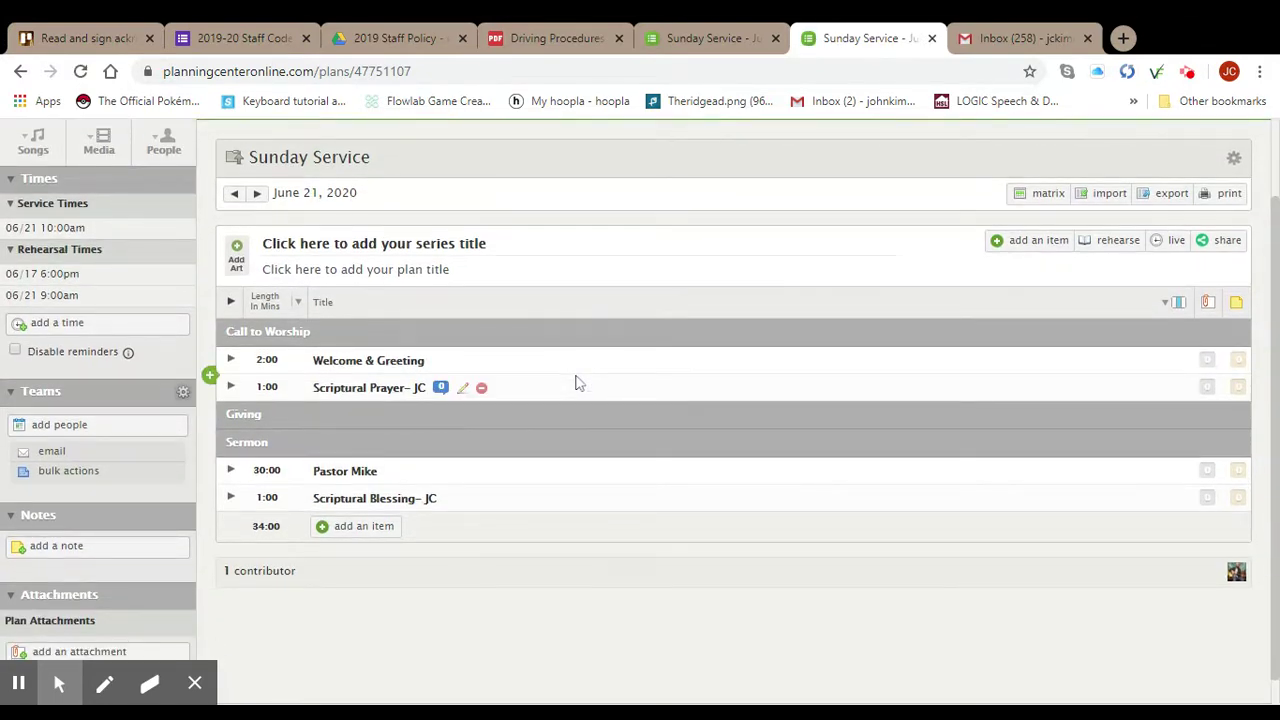
{"action": "scroll", "coordinate": [576, 383], "scroll_direction": "up", "scroll_amount": 1}
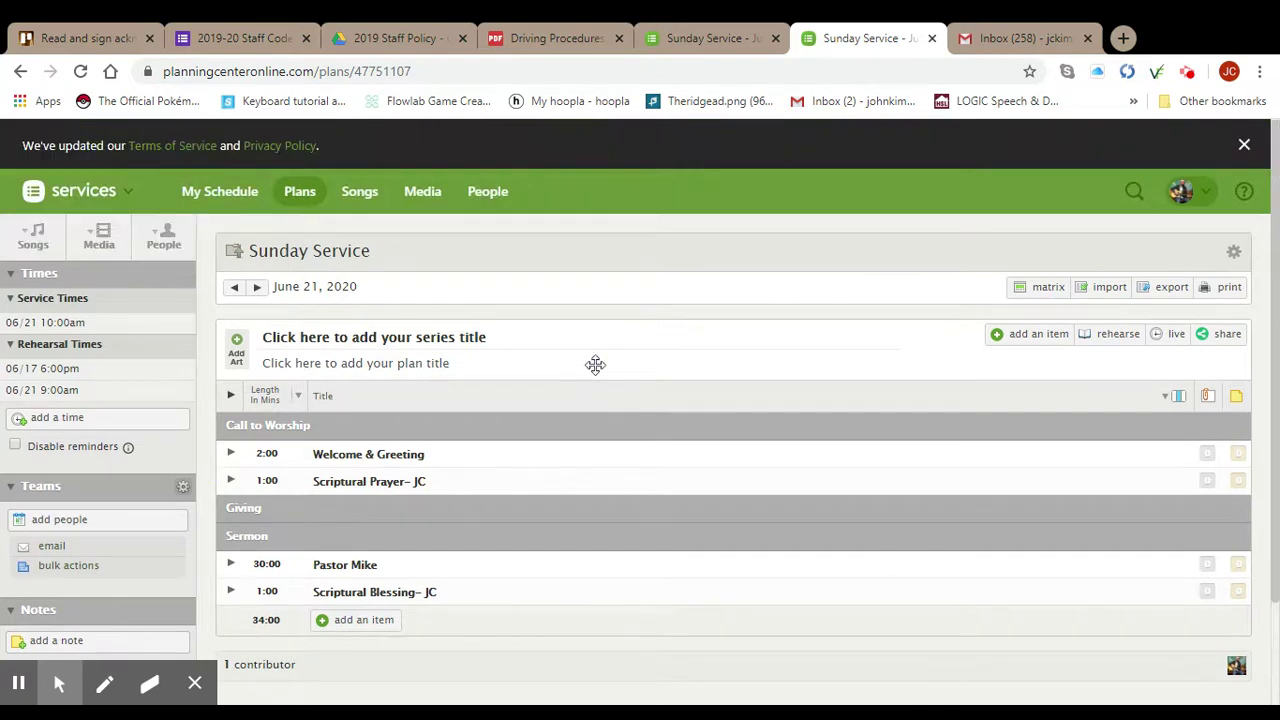
{"action": "scroll", "coordinate": [597, 373], "scroll_direction": "down", "scroll_amount": 1}
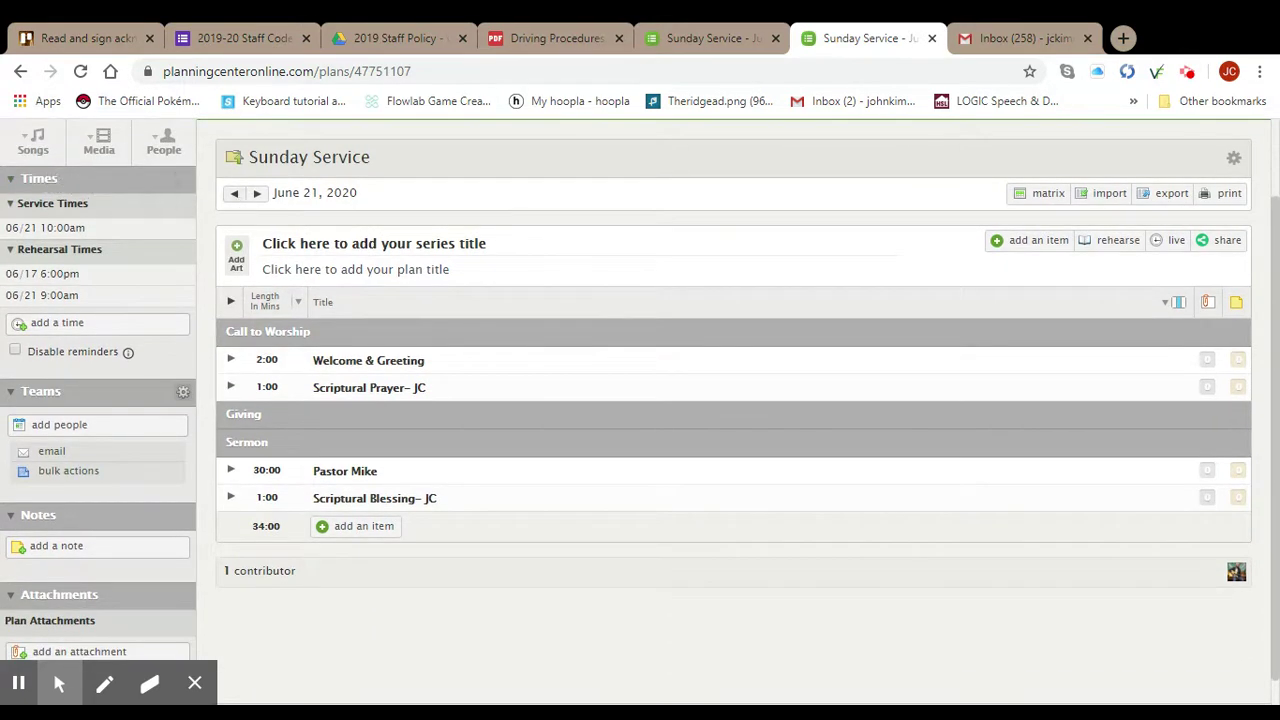
{"action": "left_click", "coordinate": [33, 145]}
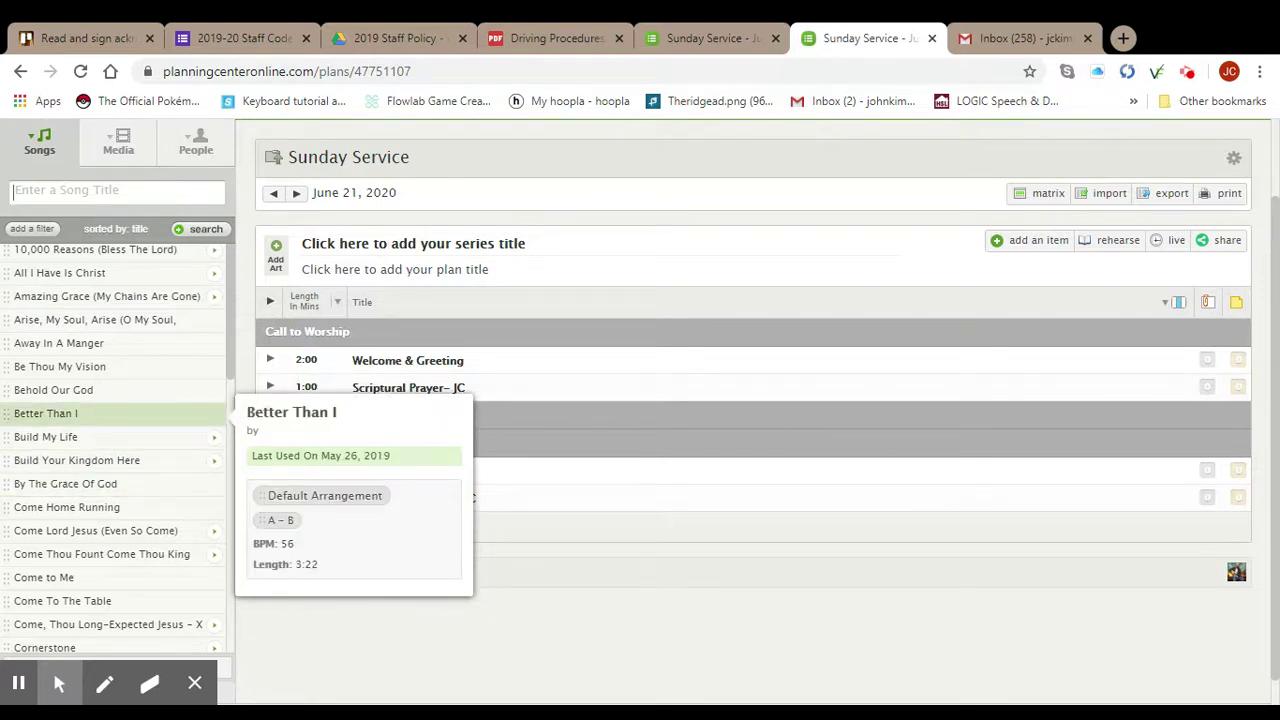
Add O For A Thousand (E, 5:05) above Welcome & Greeting under Call to Worship.
{"action": "scroll", "coordinate": [200, 420], "scroll_direction": "down", "scroll_amount": 1}
{"action": "scroll", "coordinate": [200, 420], "scroll_direction": "down", "scroll_amount": 3}
{"action": "scroll", "coordinate": [150, 420], "scroll_direction": "down", "scroll_amount": 2}
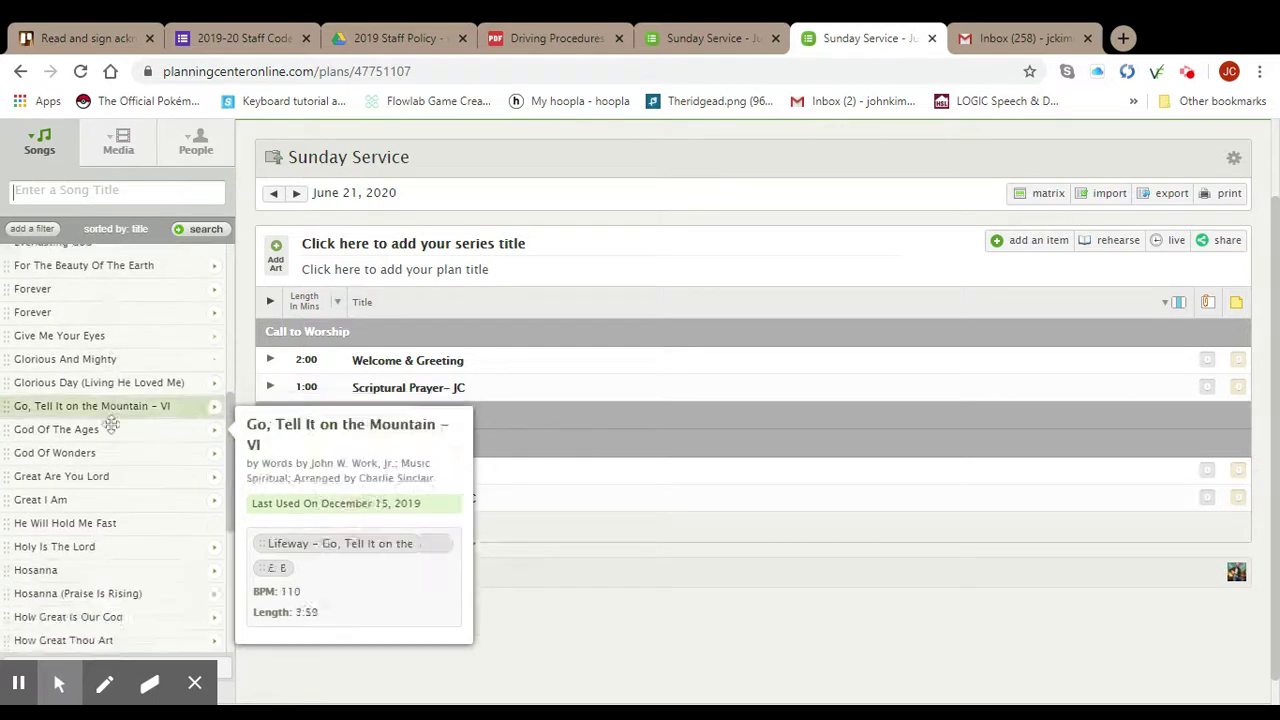
{"action": "scroll", "coordinate": [110, 424], "scroll_direction": "down", "scroll_amount": 3}
{"action": "scroll", "coordinate": [110, 424], "scroll_direction": "down", "scroll_amount": 1}
{"action": "scroll", "coordinate": [110, 424], "scroll_direction": "down", "scroll_amount": 3}
{"action": "scroll", "coordinate": [110, 424], "scroll_direction": "down", "scroll_amount": 3}
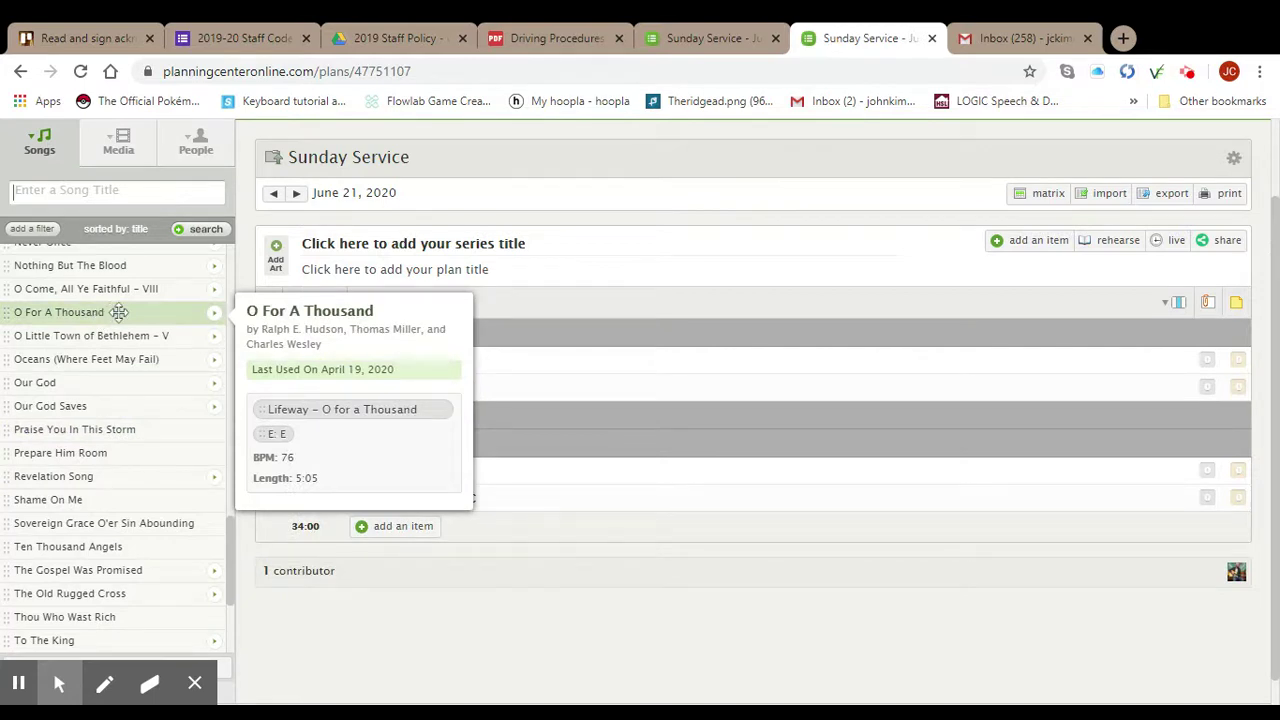
{"action": "left_click", "coordinate": [119, 312]}
{"action": "mouse_move", "coordinate": [119, 312]}
{"action": "left_mouse_down"}
{"action": "mouse_move", "coordinate": [337, 328]}
{"action": "mouse_move", "coordinate": [348, 370]}
{"action": "left_mouse_up"}
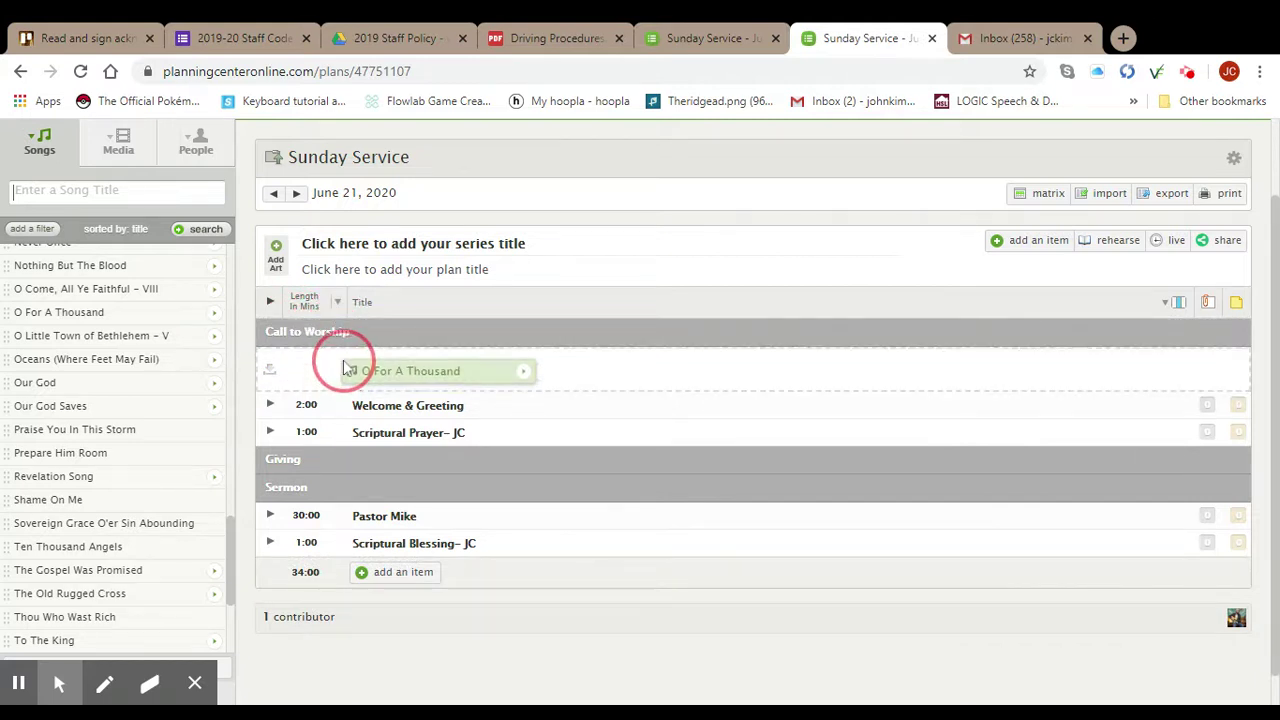
{"action": "left_click_drag", "start_coordinate": [348, 370], "coordinate": [345, 366]}
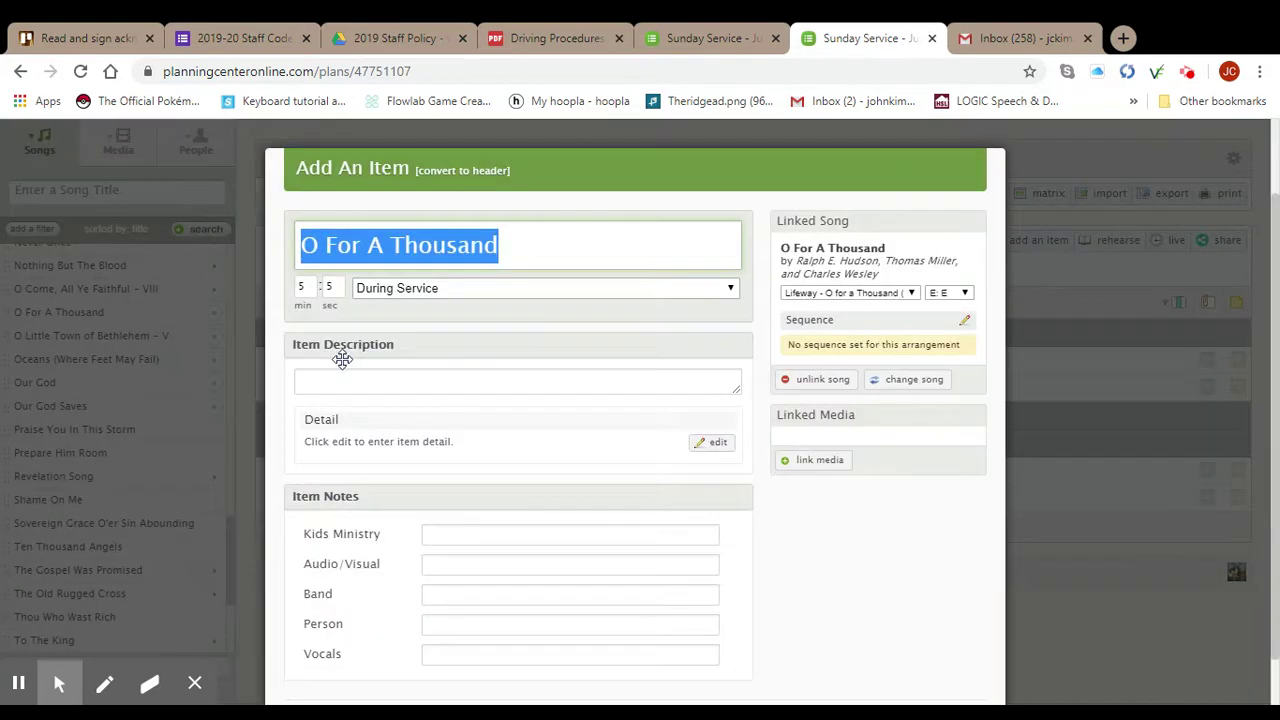
{"action": "scroll", "coordinate": [926, 580], "scroll_direction": "down", "scroll_amount": 1}
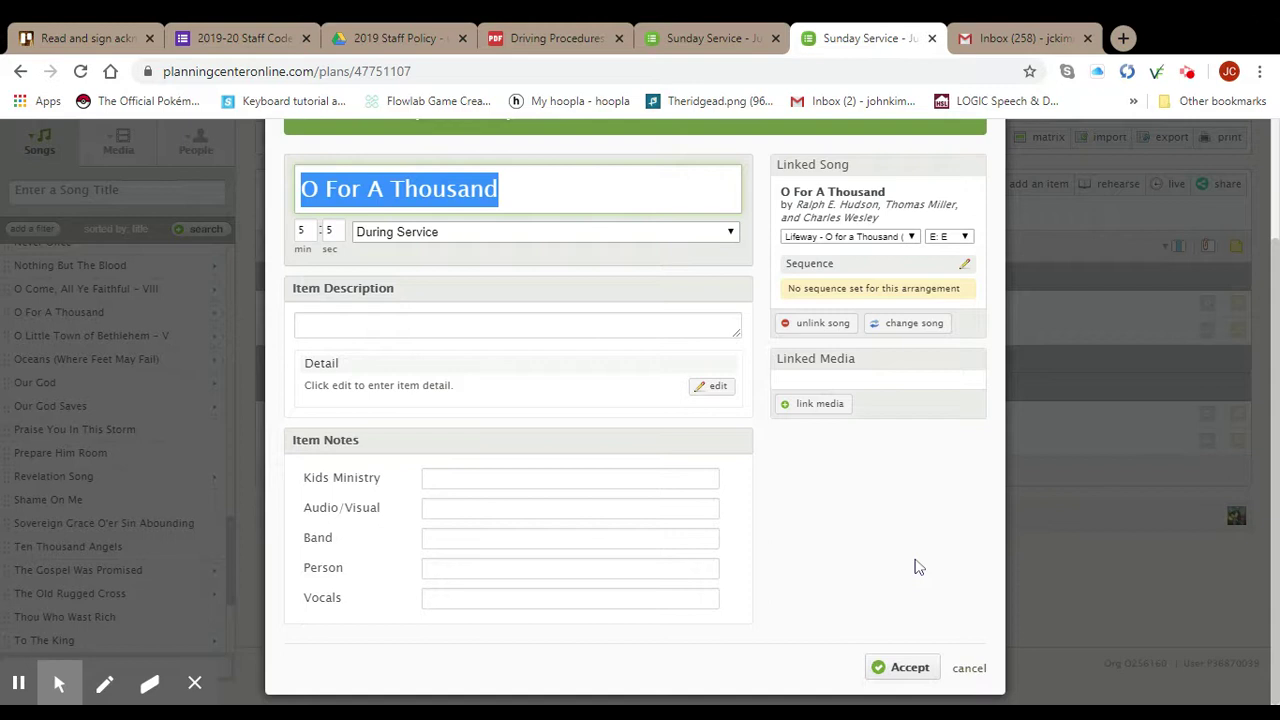
{"action": "left_click", "coordinate": [909, 670]}
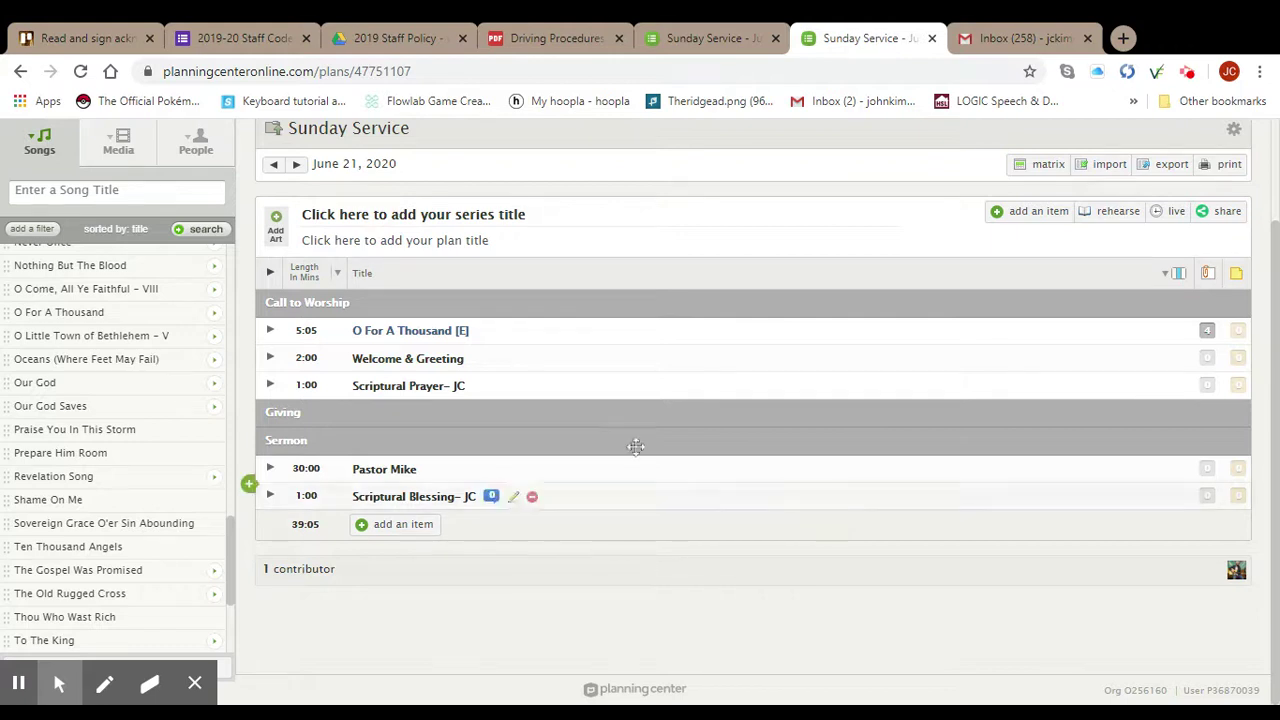
{"action": "mouse_move", "coordinate": [700, 330]}
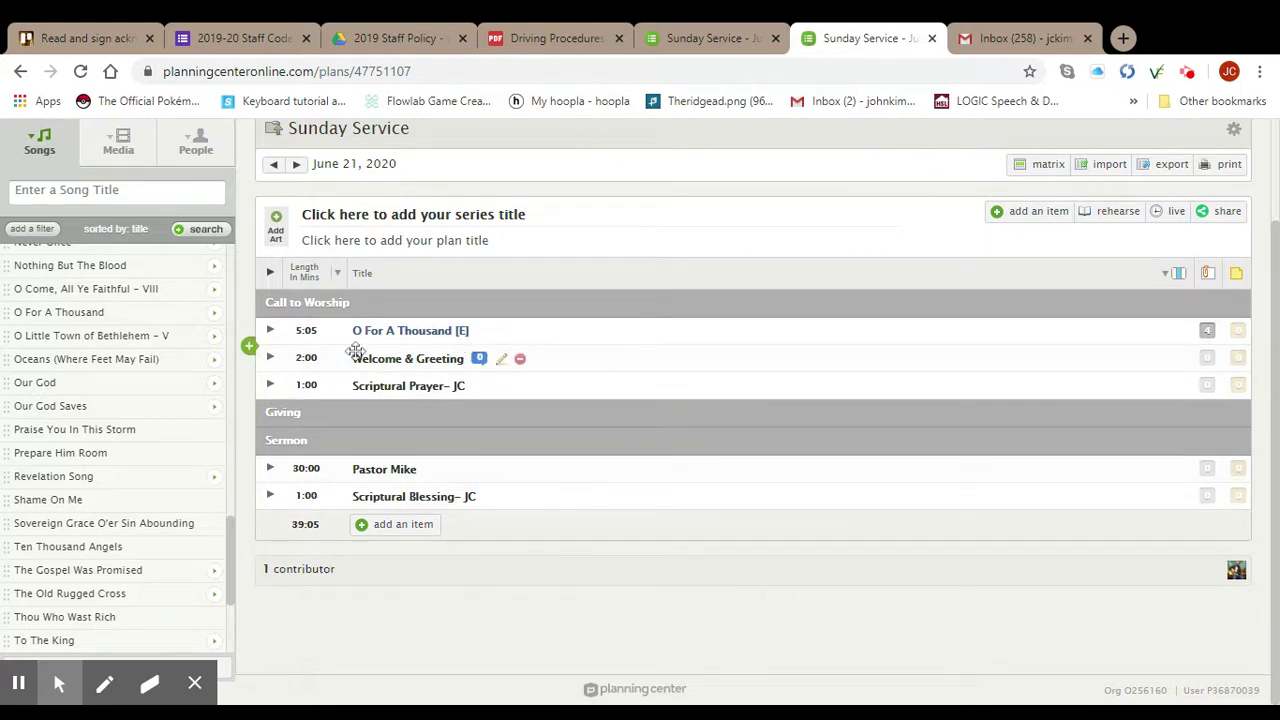
{"action": "mouse_move", "coordinate": [70, 265]}
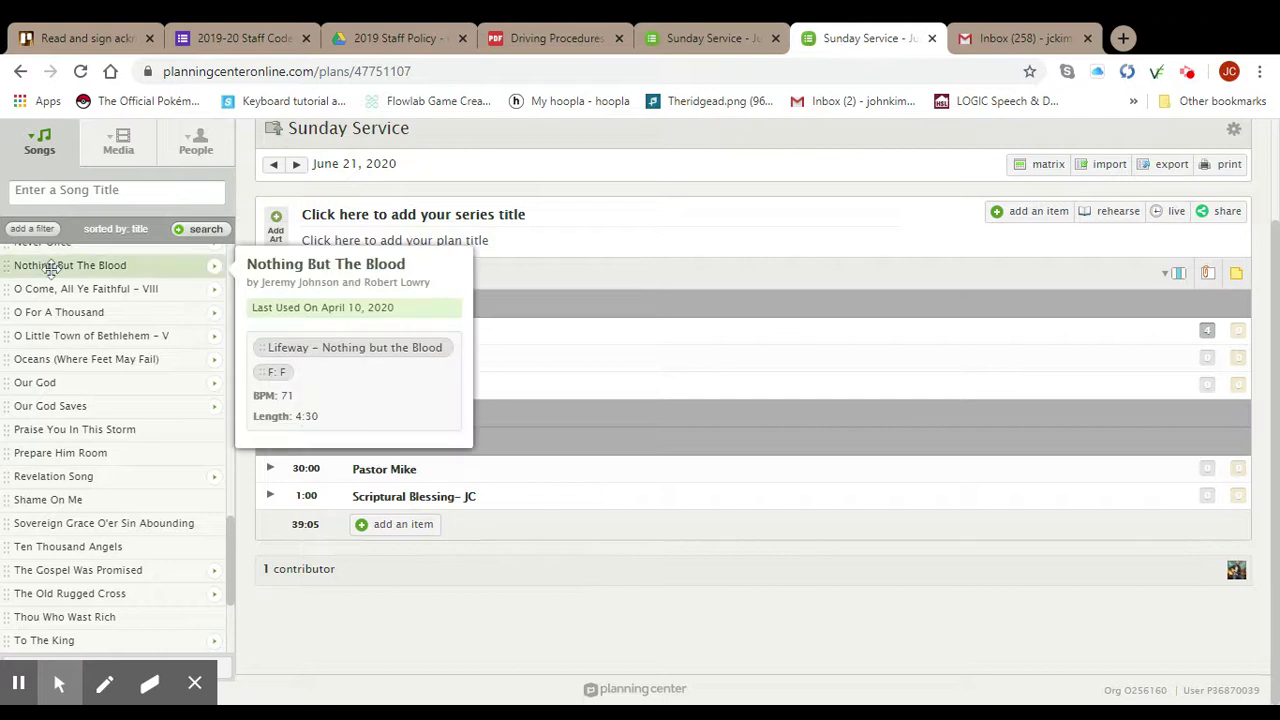
Add Hosanna in E to Call to Worship, after Welcome & Greeting, total 44:42.
{"action": "scroll", "coordinate": [101, 357], "scroll_direction": "up", "scroll_amount": 3}
{"action": "scroll", "coordinate": [101, 357], "scroll_direction": "up", "scroll_amount": 5}
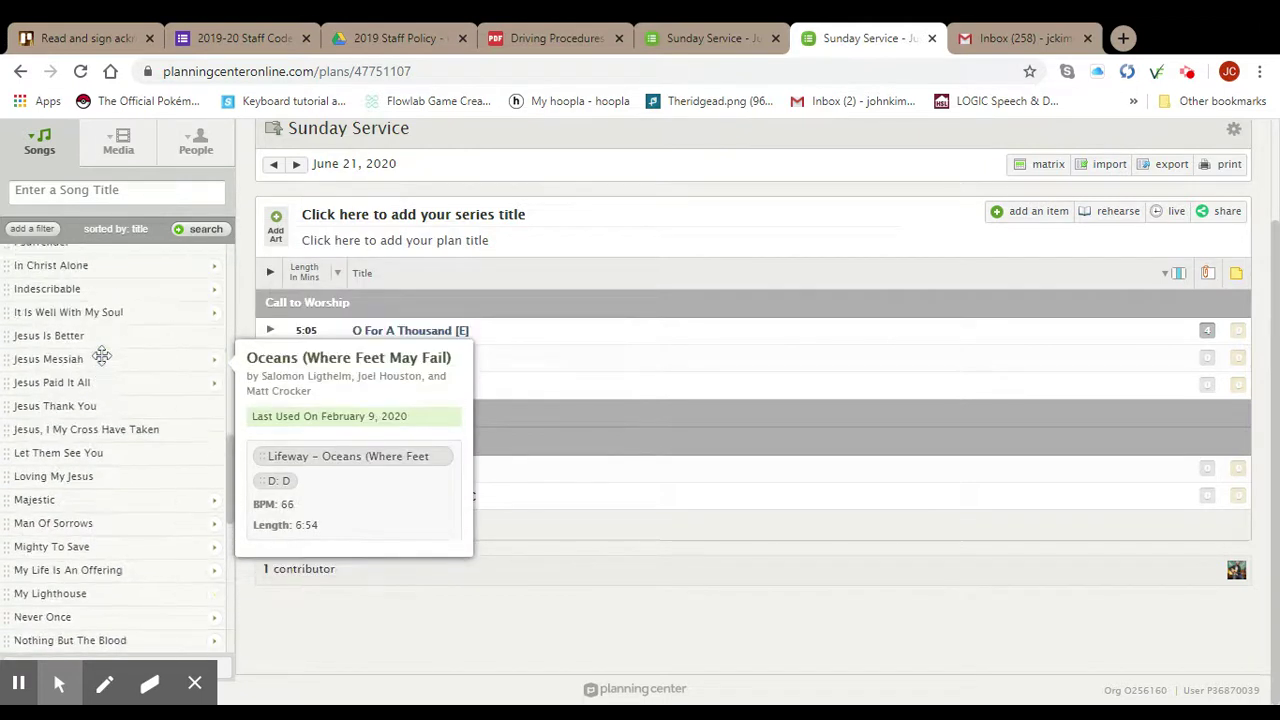
{"action": "scroll", "coordinate": [101, 357], "scroll_direction": "up", "scroll_amount": 4}
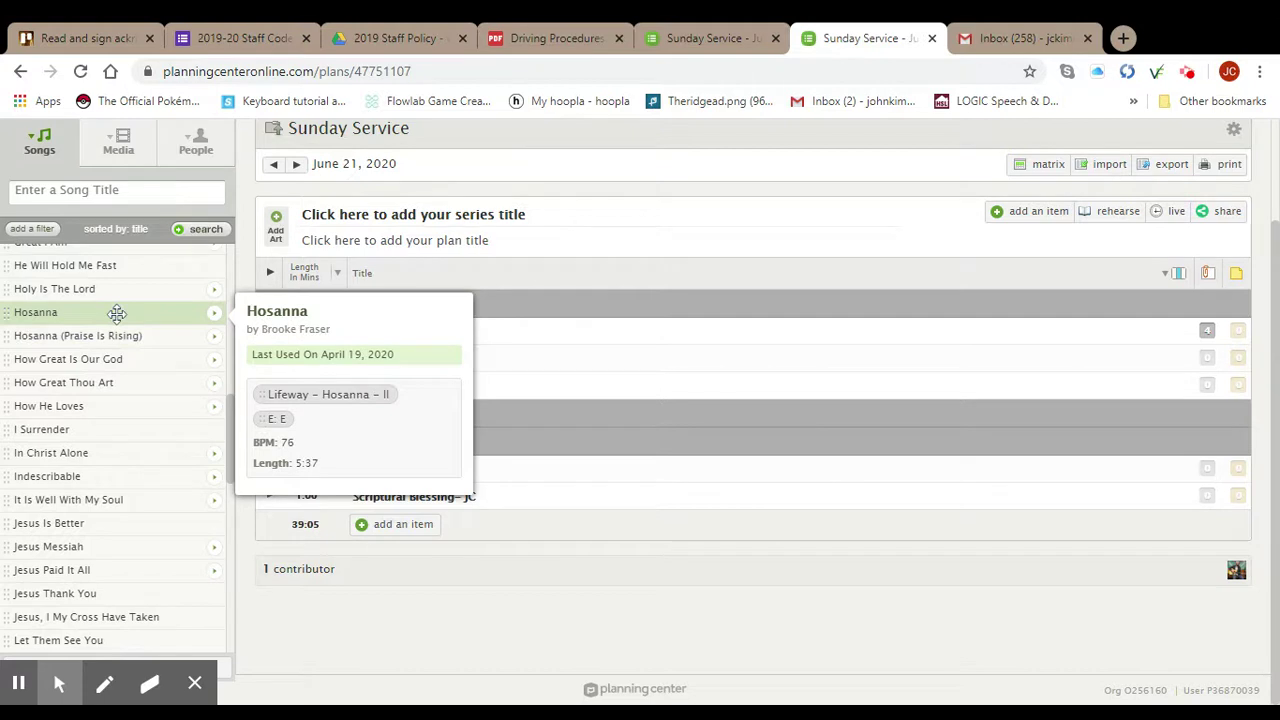
{"action": "left_click", "coordinate": [213, 316]}
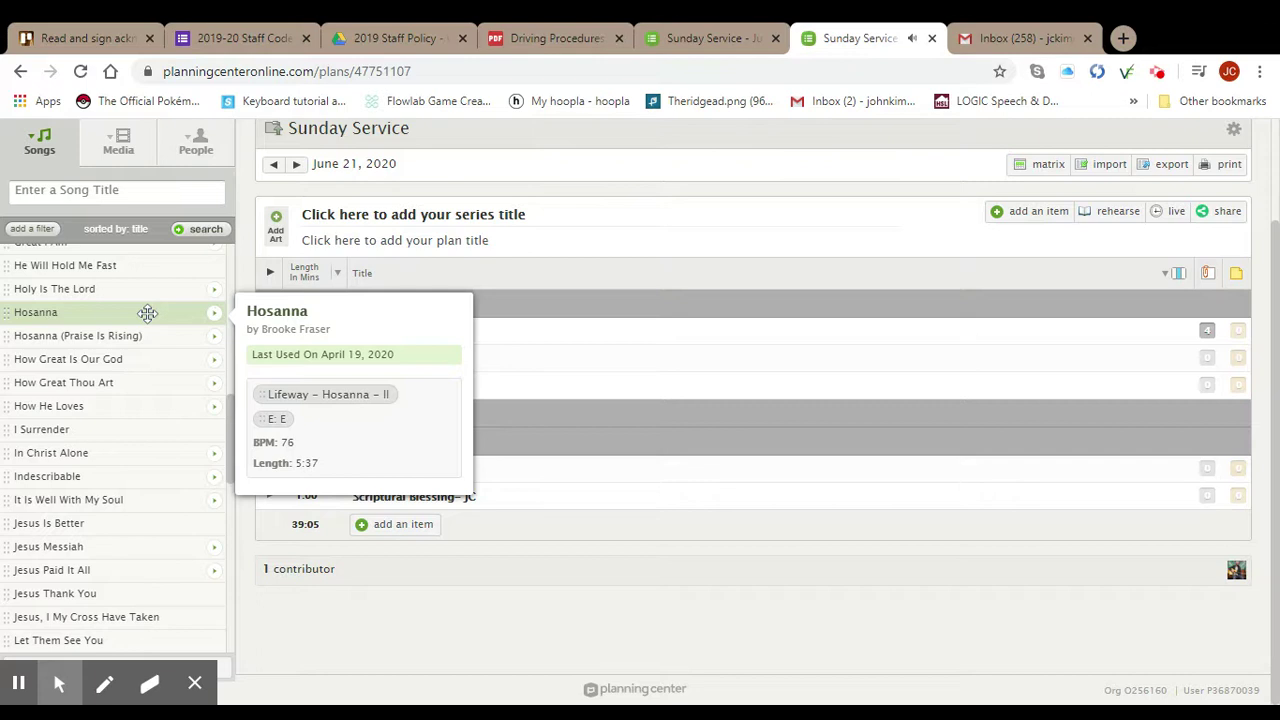
{"action": "left_click_drag", "start_coordinate": [147, 313], "coordinate": [357, 321]}
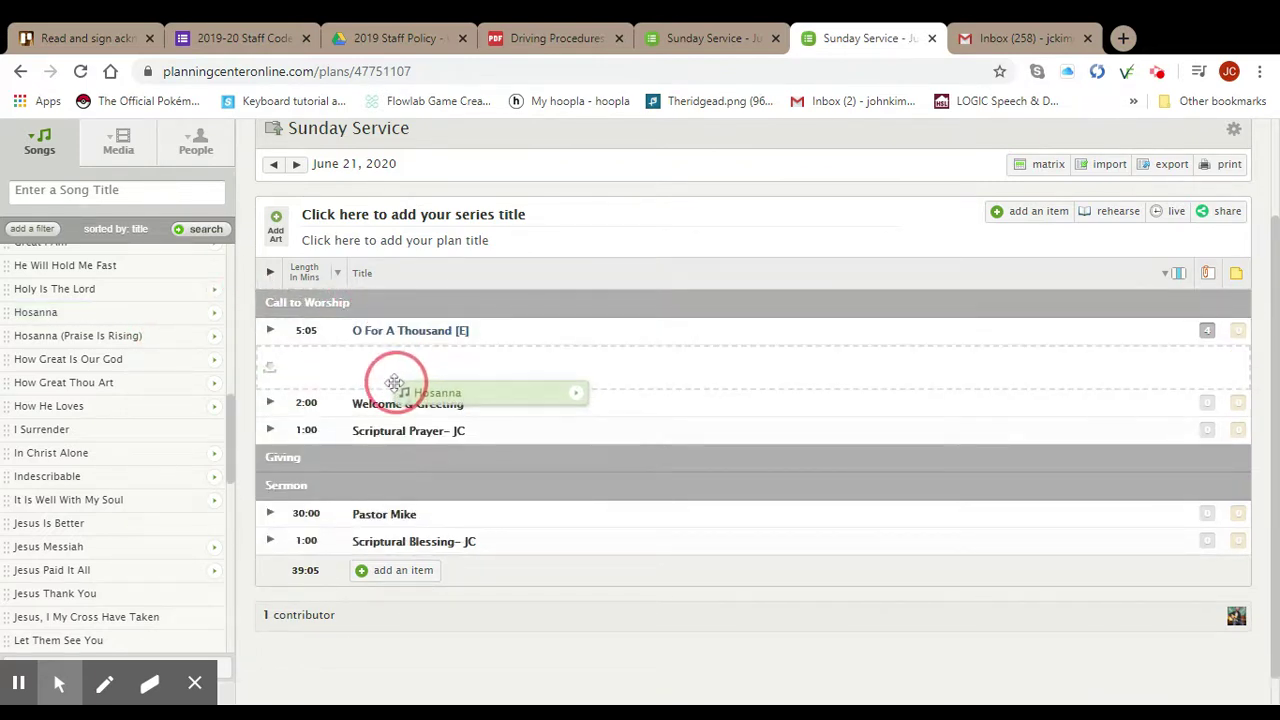
{"action": "mouse_move", "coordinate": [357, 321]}
{"action": "left_mouse_down"}
{"action": "mouse_move", "coordinate": [395, 403]}
{"action": "mouse_move", "coordinate": [390, 392]}
{"action": "left_mouse_up"}
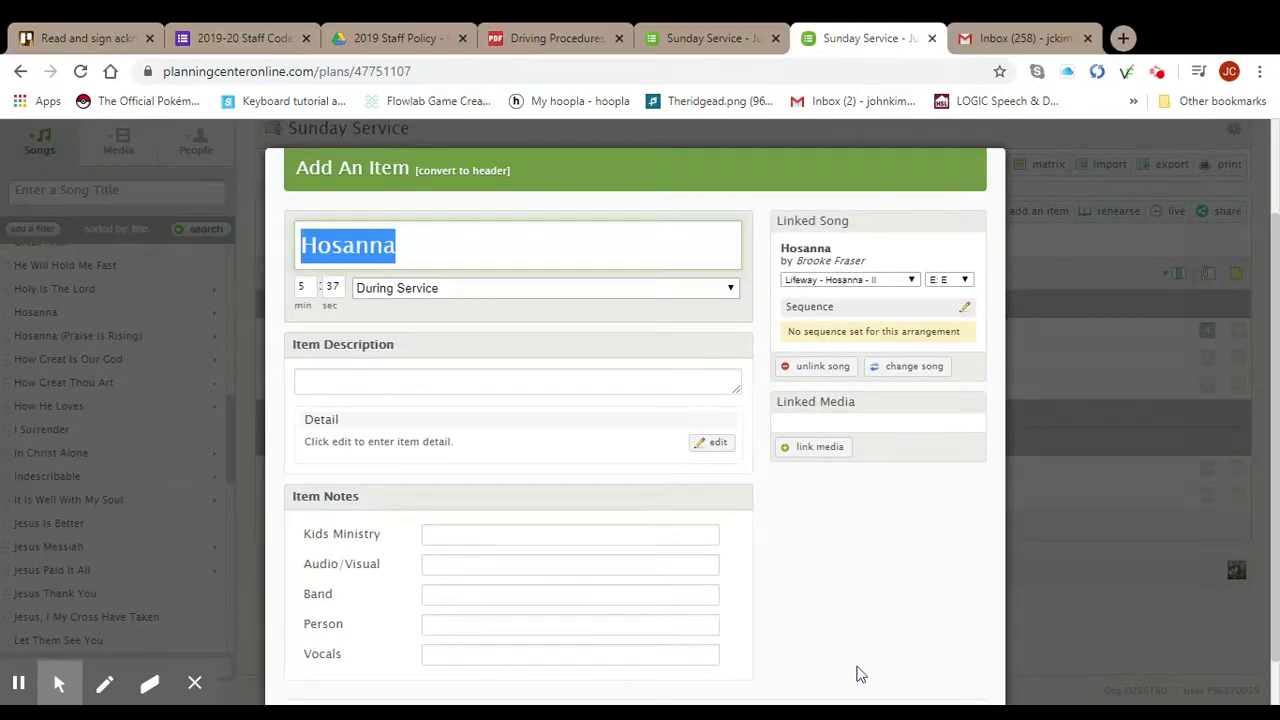
{"action": "scroll", "coordinate": [842, 600], "scroll_direction": "down", "scroll_amount": 1}
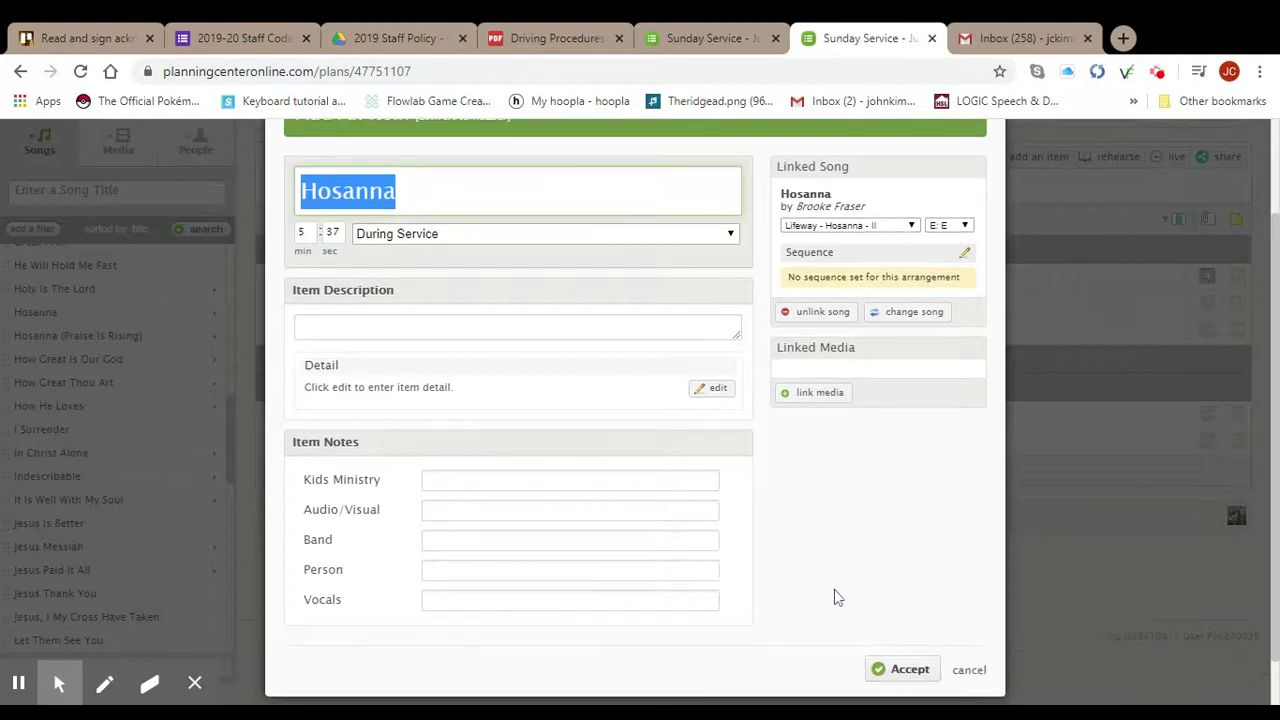
{"action": "left_click", "coordinate": [908, 668]}
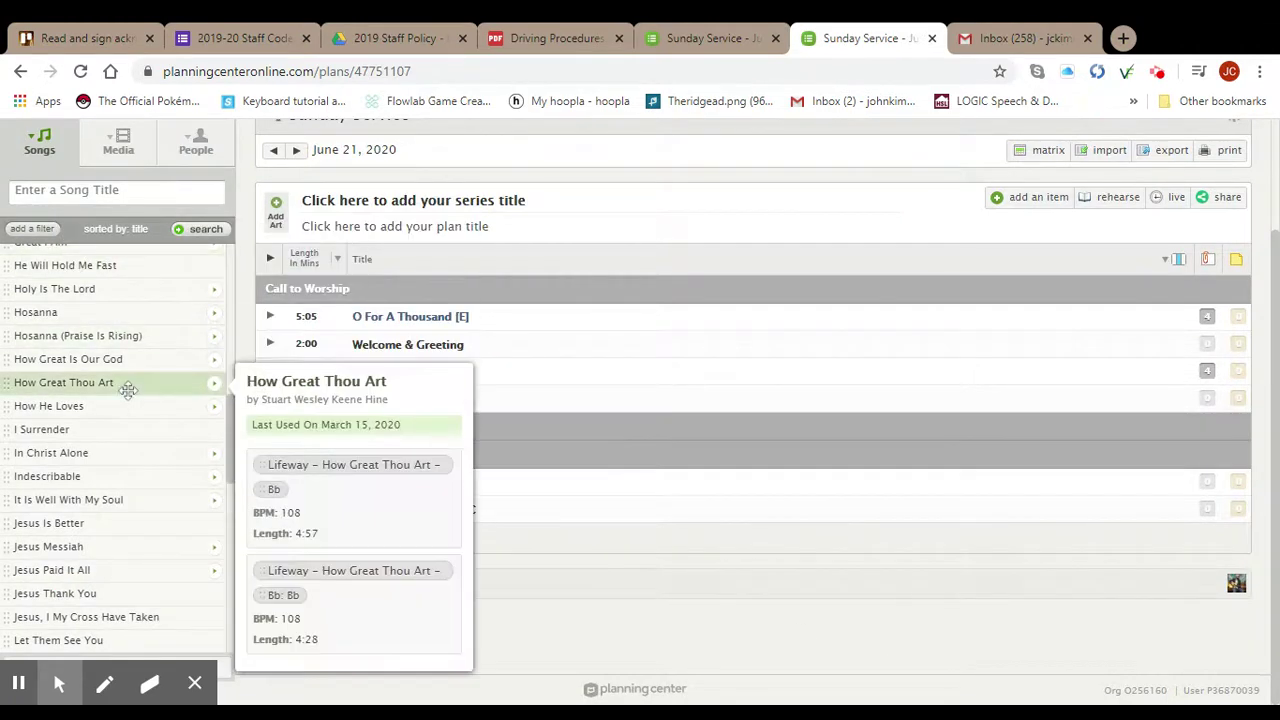
Add Come to Me in E (4:45) after Scriptural Prayer to close Call to Worship.
{"action": "scroll", "coordinate": [128, 390], "scroll_direction": "up", "scroll_amount": 5}
{"action": "scroll", "coordinate": [128, 390], "scroll_direction": "up", "scroll_amount": 1}
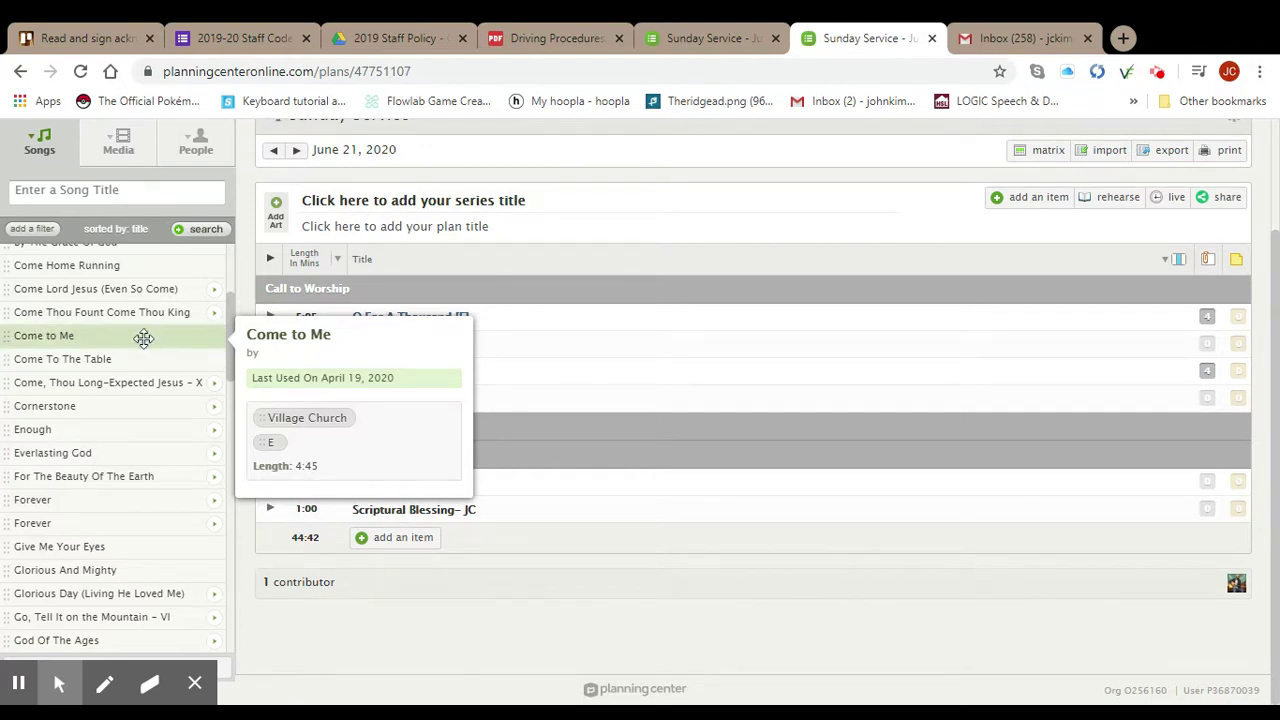
{"action": "mouse_move", "coordinate": [121, 336]}
{"action": "left_mouse_down"}
{"action": "mouse_move", "coordinate": [390, 405]}
{"action": "mouse_move", "coordinate": [390, 437]}
{"action": "left_mouse_up"}
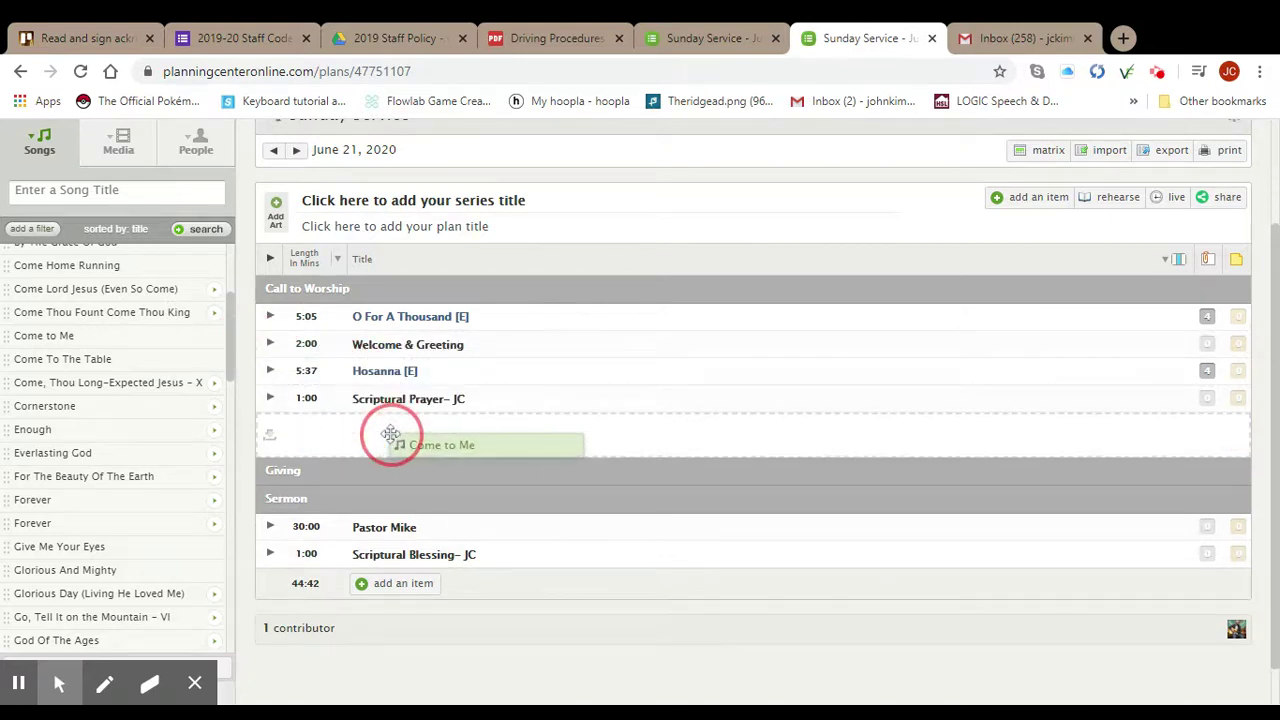
{"action": "left_click_drag", "start_coordinate": [390, 434], "coordinate": [390, 436]}
{"action": "scroll", "coordinate": [520, 453], "scroll_direction": "down", "scroll_amount": 1}
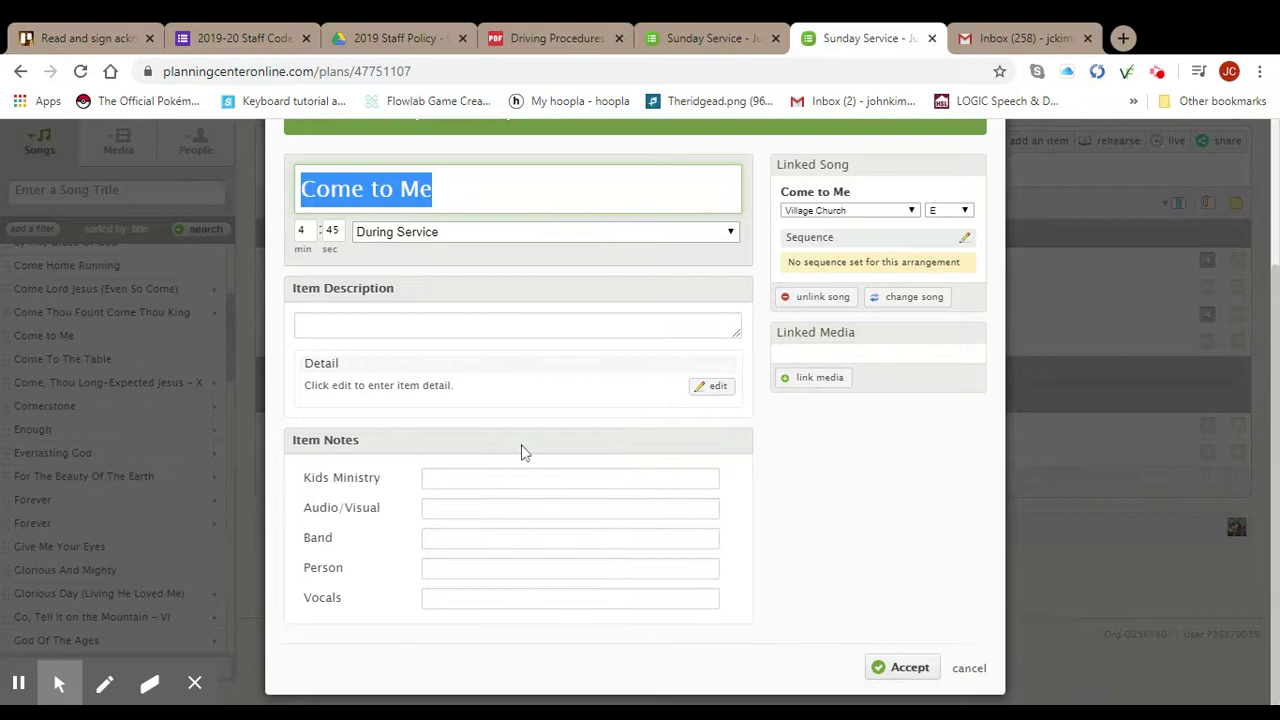
{"action": "left_click", "coordinate": [910, 668]}
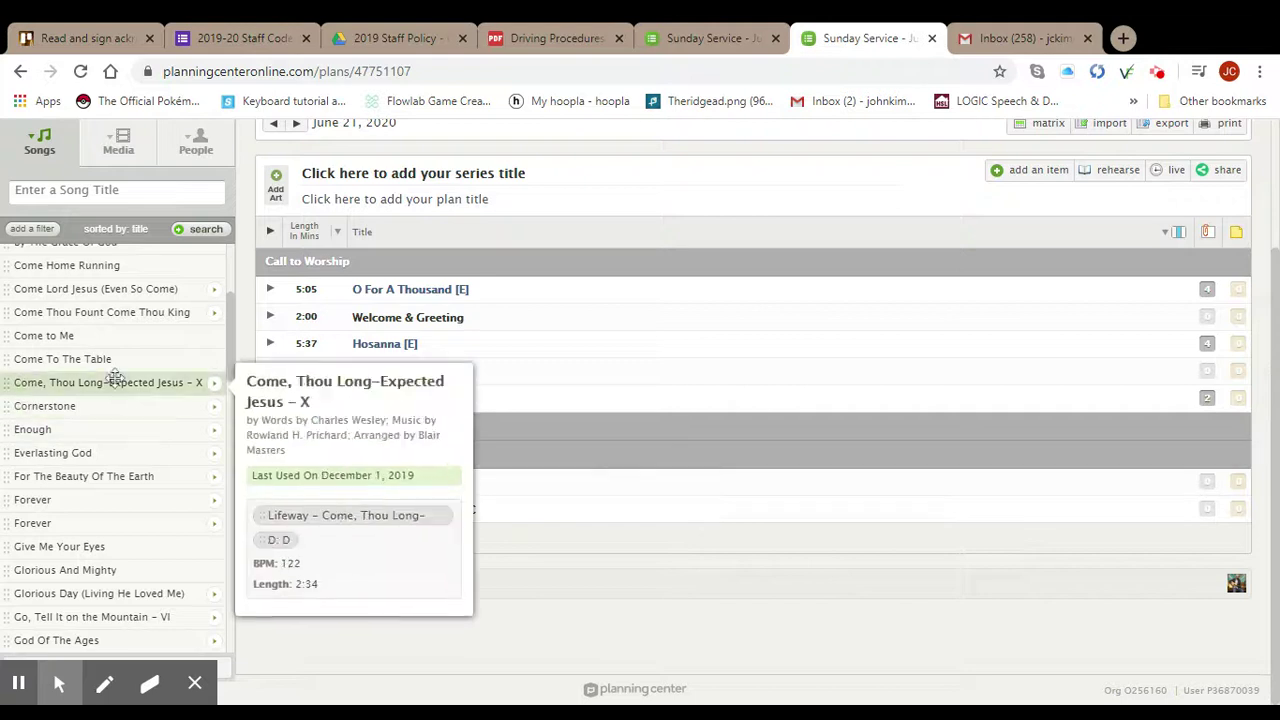
Add 10,000 Reasons (Bless The Lord) in E, 5:34, to the Giving section.
{"action": "scroll", "coordinate": [115, 376], "scroll_direction": "up", "scroll_amount": 3}
{"action": "scroll", "coordinate": [115, 376], "scroll_direction": "up", "scroll_amount": 1}
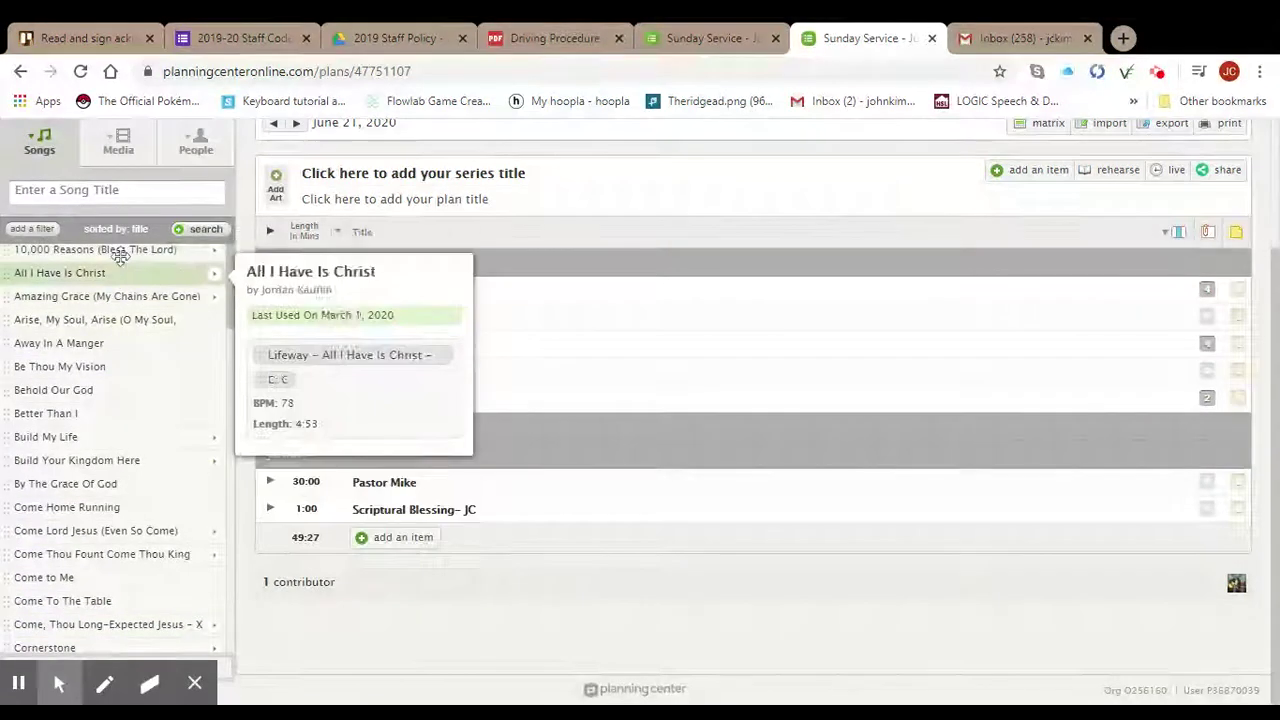
{"action": "mouse_move", "coordinate": [125, 250]}
{"action": "left_mouse_down"}
{"action": "mouse_move", "coordinate": [357, 277]}
{"action": "mouse_move", "coordinate": [380, 331]}
{"action": "mouse_move", "coordinate": [357, 426]}
{"action": "mouse_move", "coordinate": [362, 465]}
{"action": "mouse_move", "coordinate": [368, 456]}
{"action": "left_mouse_up"}
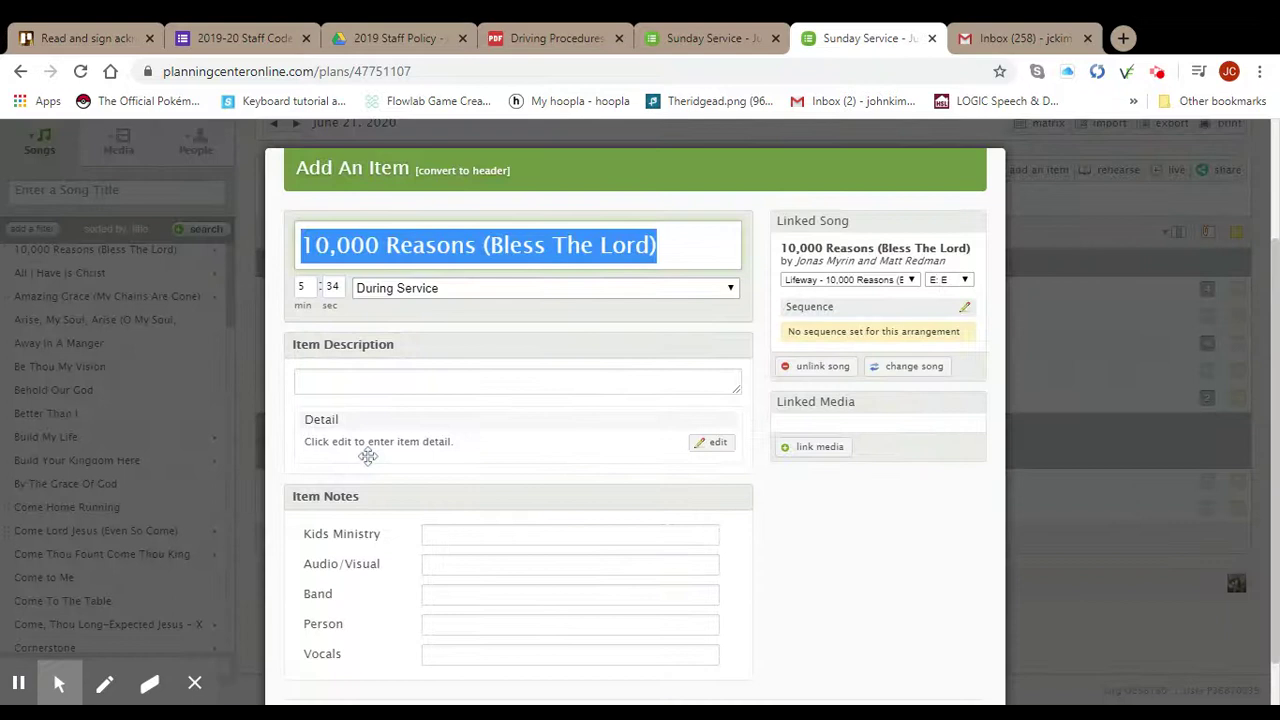
{"action": "scroll", "coordinate": [858, 533], "scroll_direction": "down", "scroll_amount": 1}
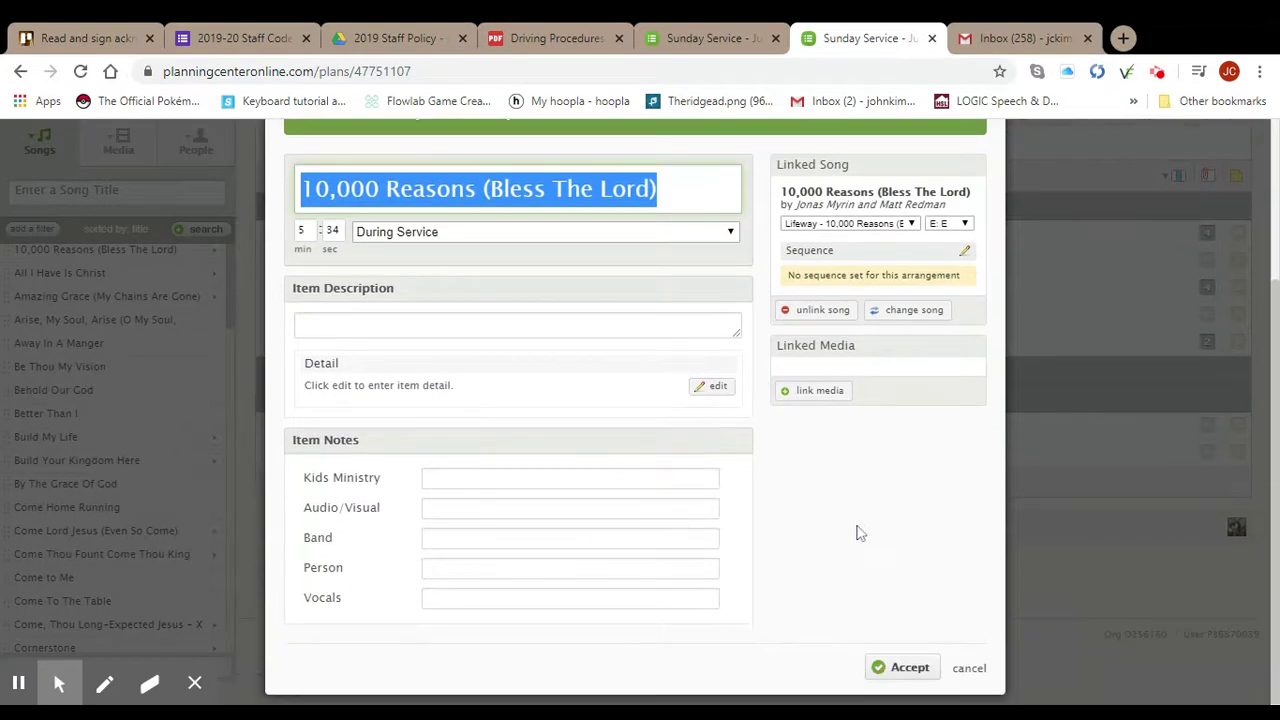
{"action": "left_click", "coordinate": [910, 668]}
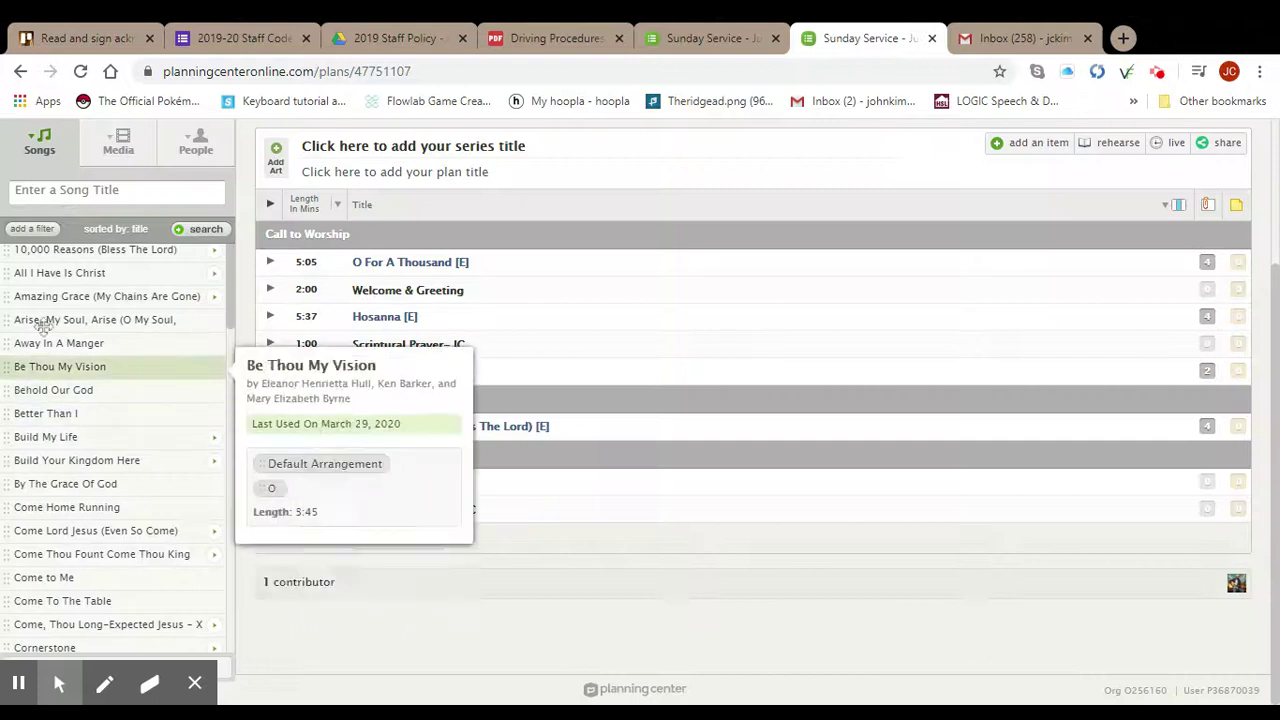
Add What A Beautiful Name (5:41) to Giving, right after 10,000 Reasons.
{"action": "scroll", "coordinate": [60, 315], "scroll_direction": "down", "scroll_amount": 3}
{"action": "scroll", "coordinate": [100, 314], "scroll_direction": "down", "scroll_amount": 3}
{"action": "scroll", "coordinate": [63, 320], "scroll_direction": "down", "scroll_amount": 3}
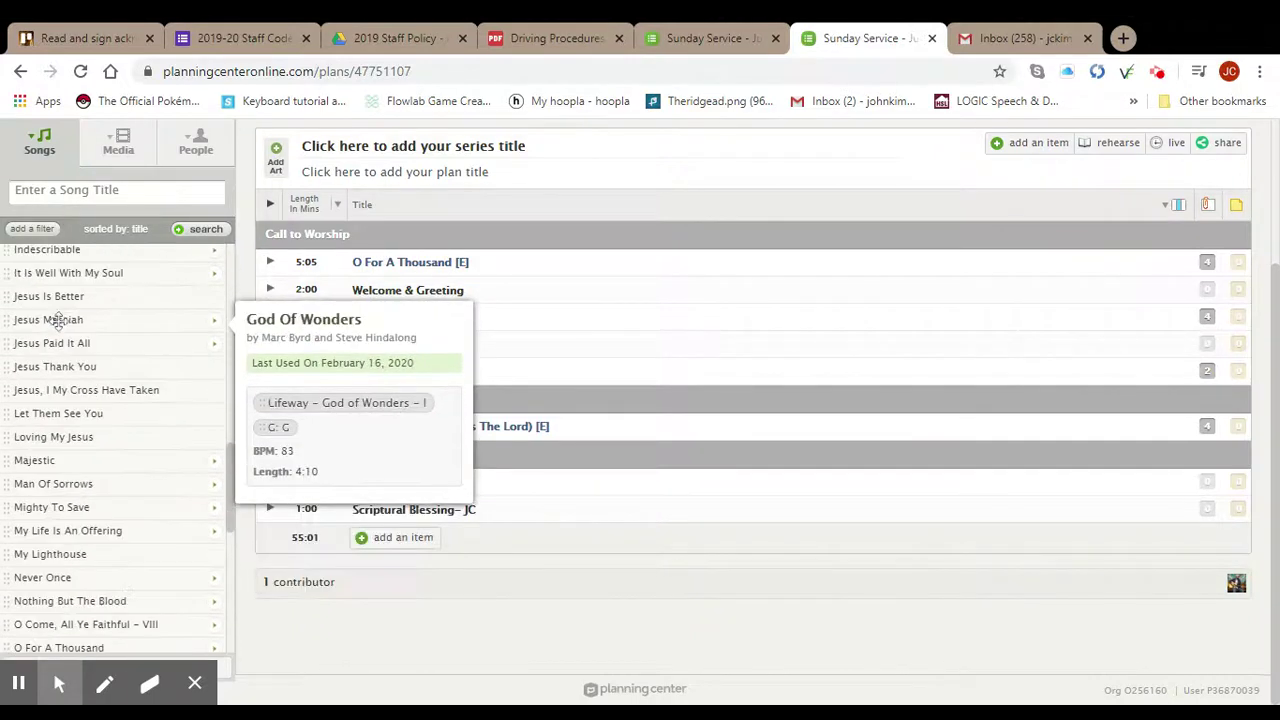
{"action": "scroll", "coordinate": [77, 343], "scroll_direction": "down", "scroll_amount": 3}
{"action": "scroll", "coordinate": [88, 370], "scroll_direction": "down", "scroll_amount": 3}
{"action": "scroll", "coordinate": [88, 370], "scroll_direction": "down", "scroll_amount": 2}
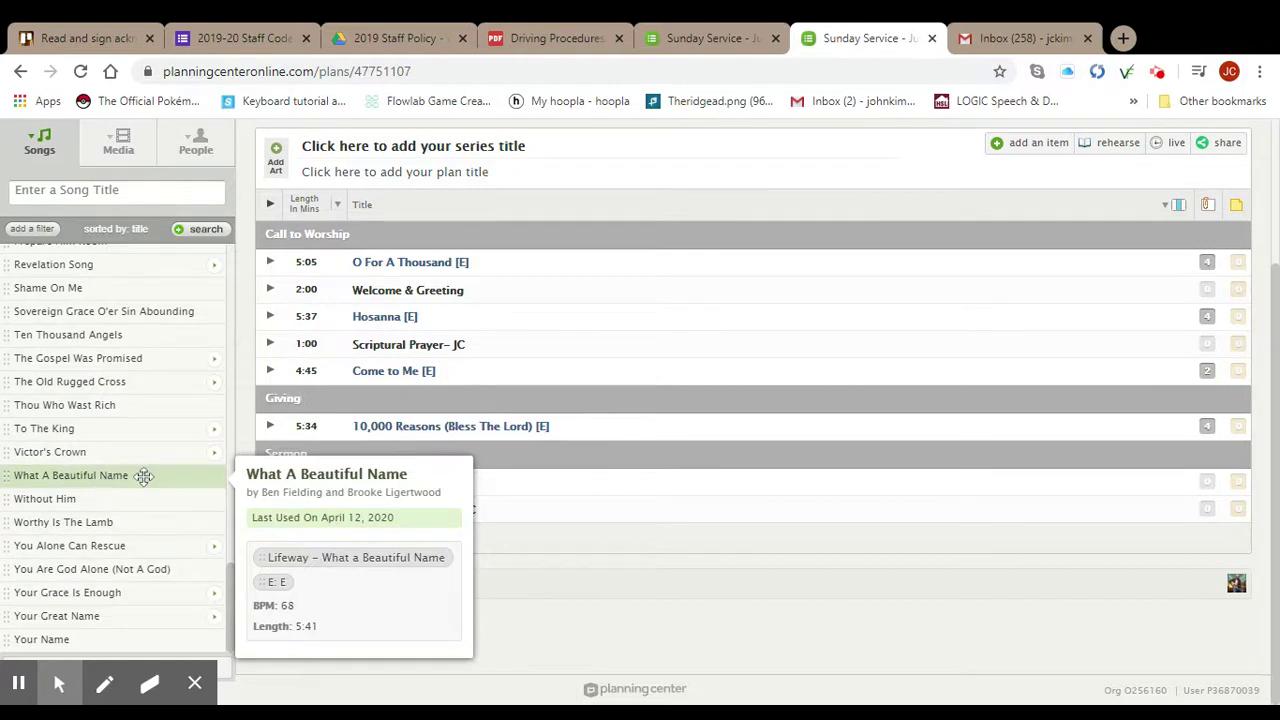
{"action": "left_click_drag", "start_coordinate": [144, 476], "coordinate": [335, 478]}
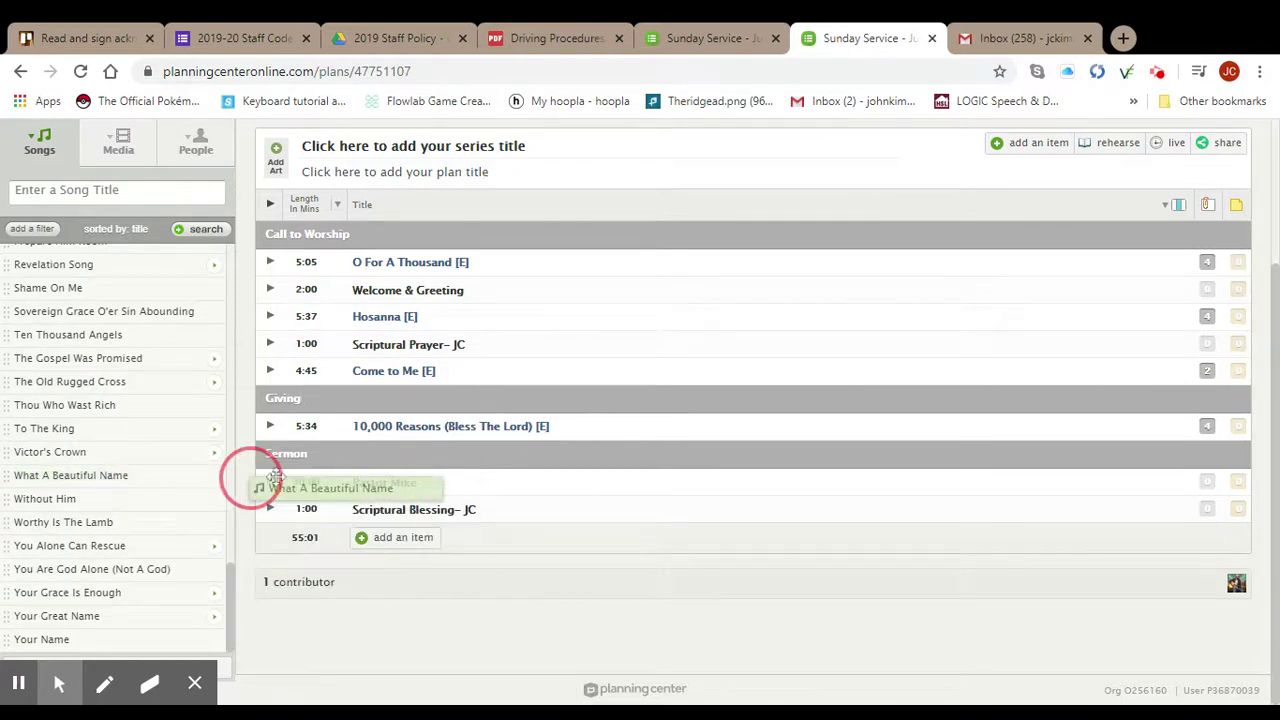
{"action": "left_click_drag", "start_coordinate": [335, 478], "coordinate": [375, 446]}
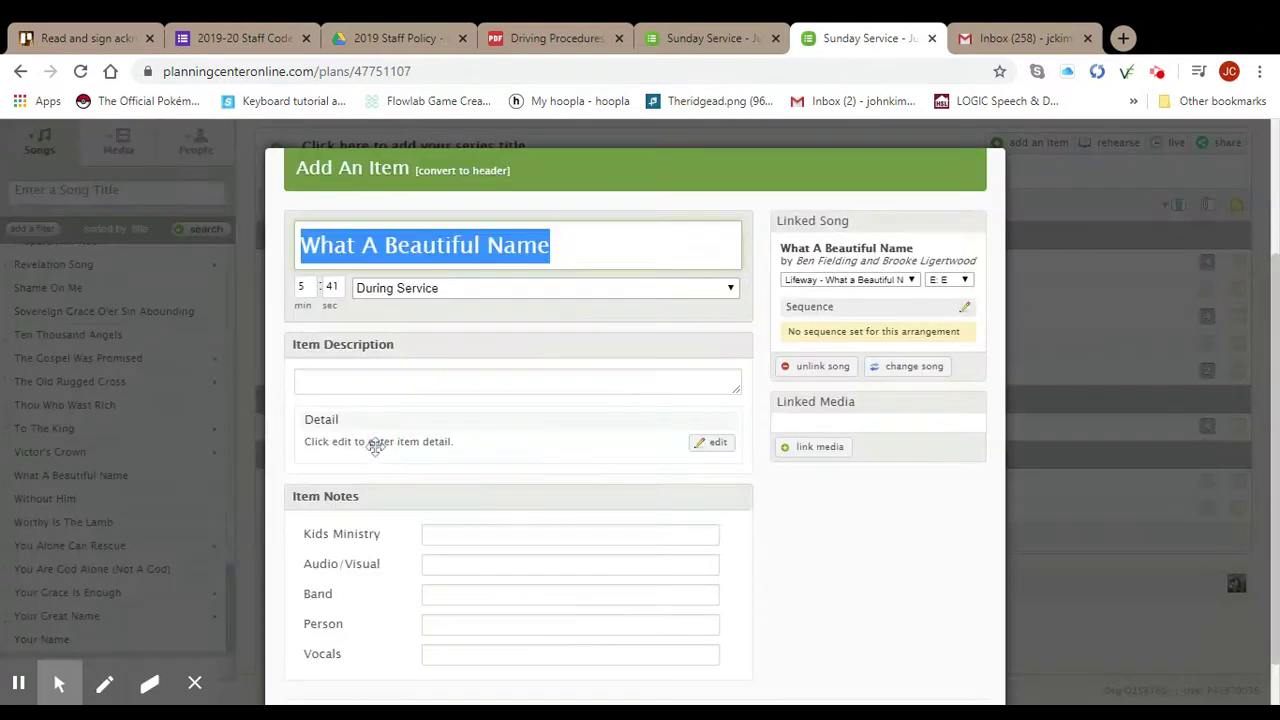
{"action": "scroll", "coordinate": [645, 465], "scroll_direction": "down", "scroll_amount": 1}
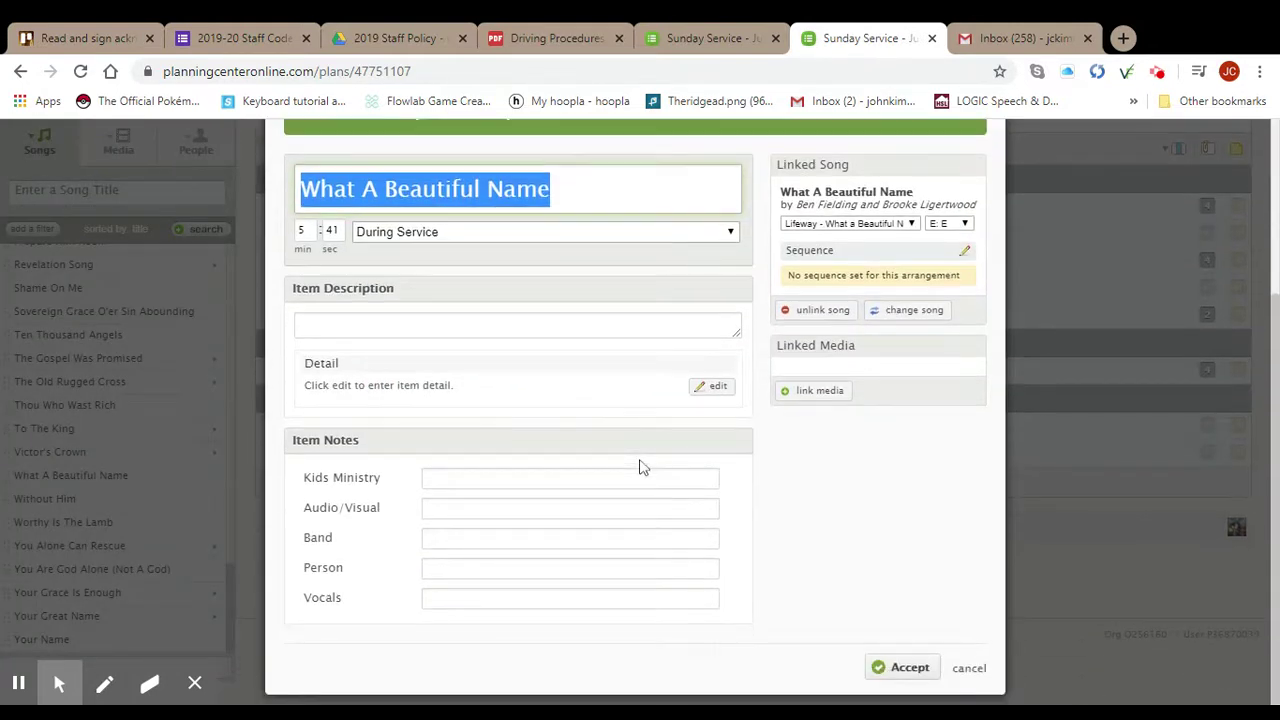
{"action": "left_click", "coordinate": [912, 668]}
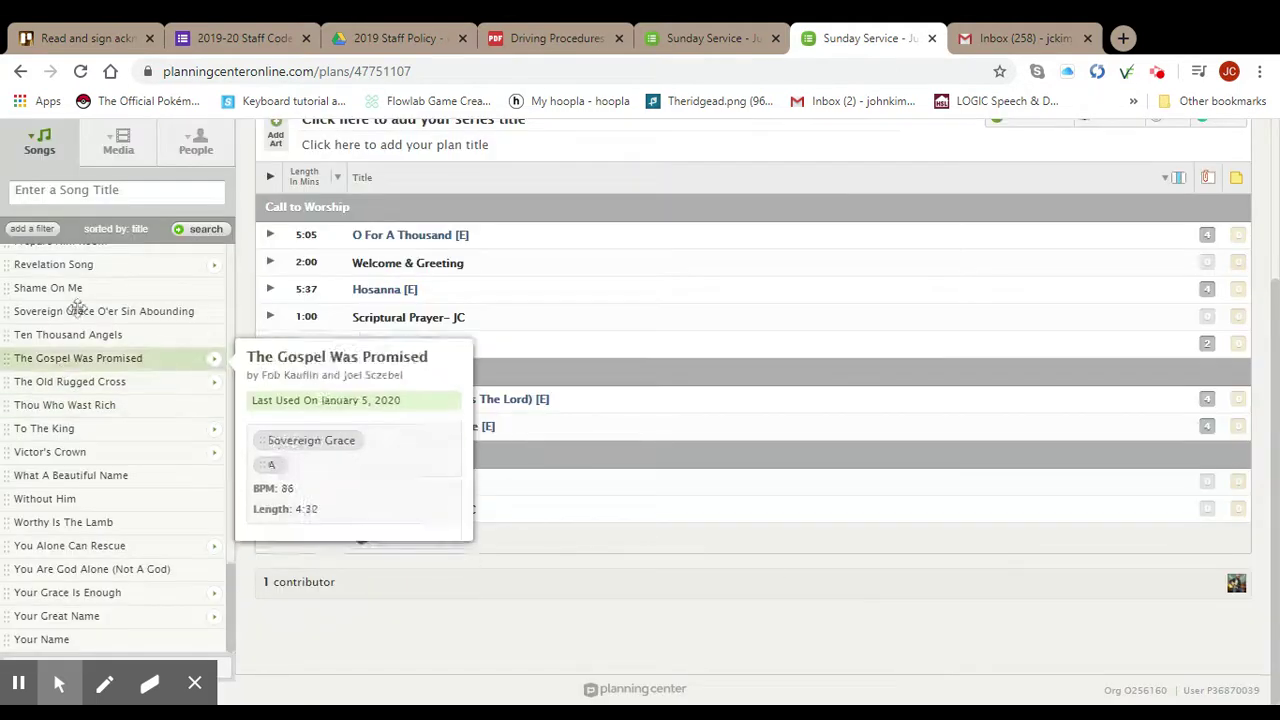
Add Jesus, I My Cross Have Taken in E under Sermon, after Pastor Mike.
{"action": "mouse_move", "coordinate": [70, 381]}
{"action": "scroll", "coordinate": [107, 385], "scroll_direction": "up", "scroll_amount": 1}
{"action": "scroll", "coordinate": [107, 385], "scroll_direction": "up", "scroll_amount": 4}
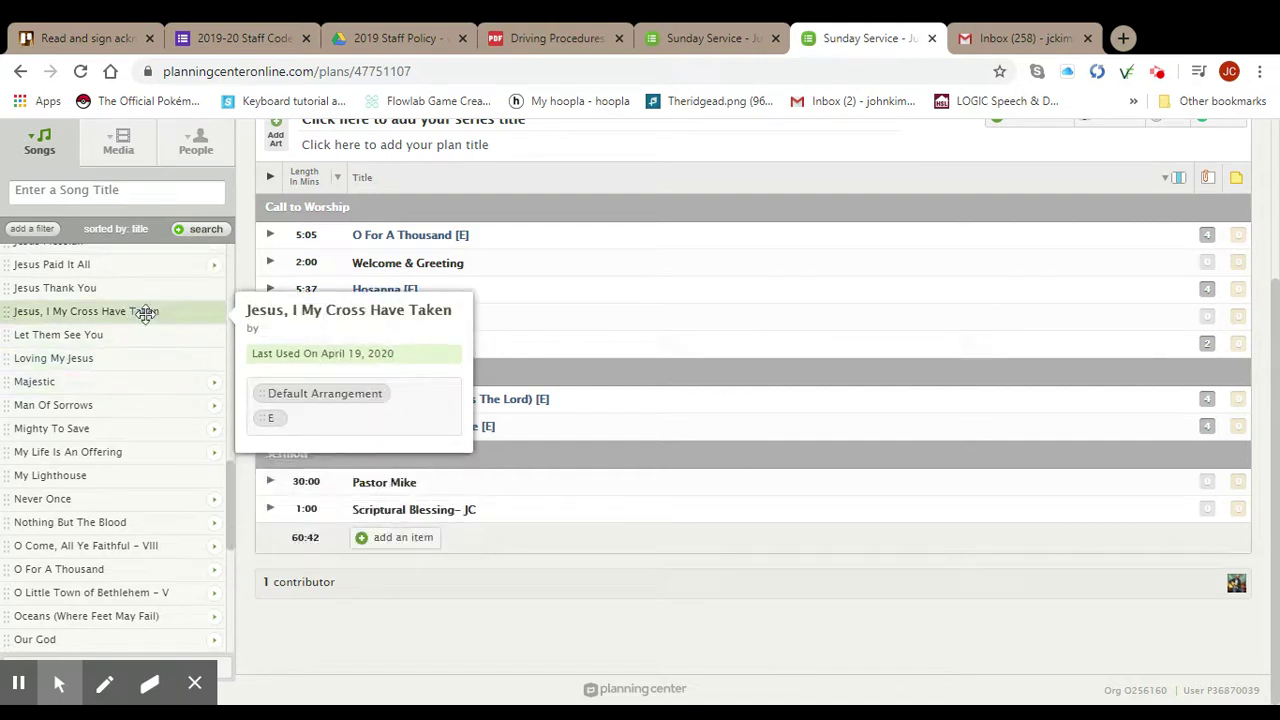
{"action": "left_click", "coordinate": [177, 312]}
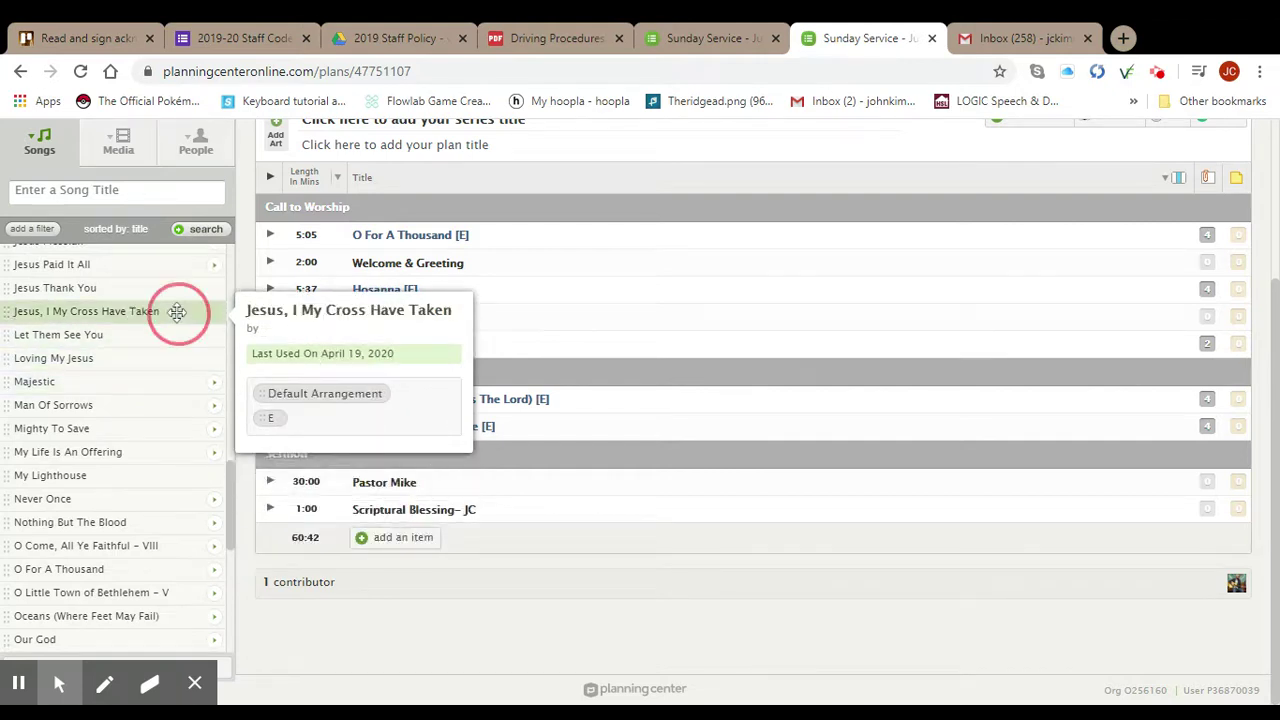
{"action": "mouse_move", "coordinate": [178, 312]}
{"action": "left_mouse_down"}
{"action": "mouse_move", "coordinate": [394, 443]}
{"action": "mouse_move", "coordinate": [390, 540]}
{"action": "left_mouse_up"}
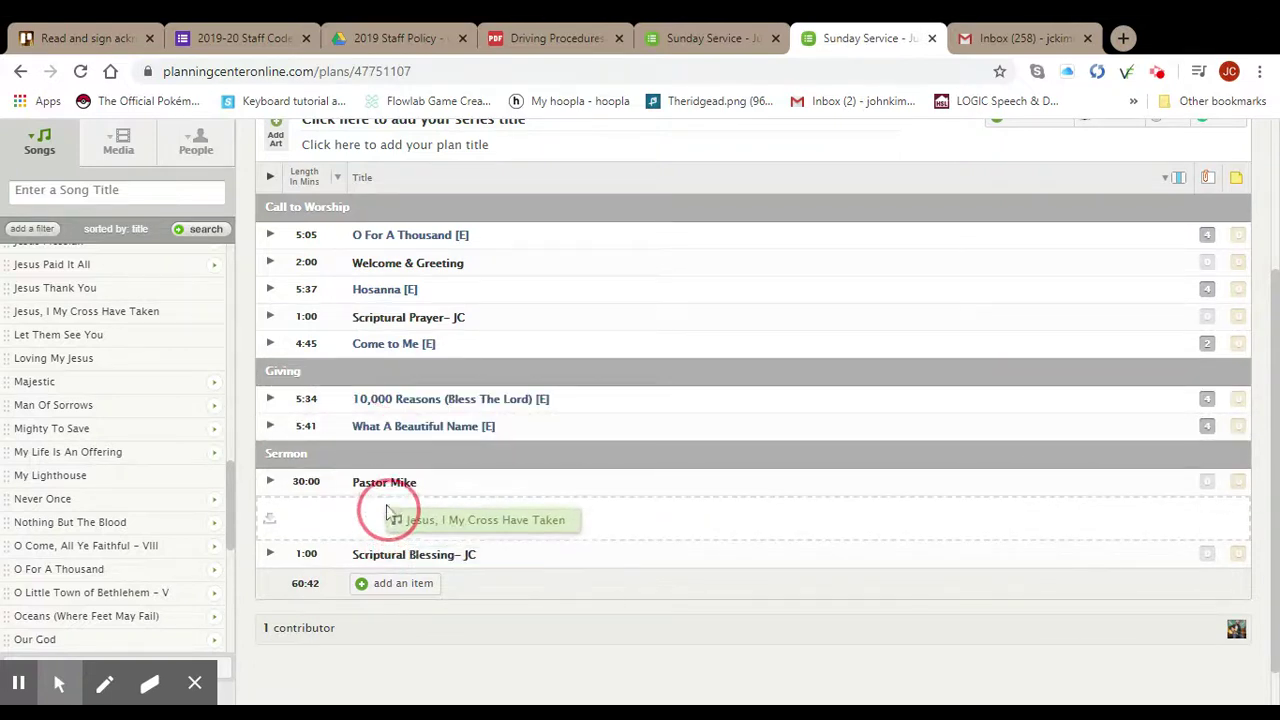
{"action": "left_click_drag", "start_coordinate": [386, 512], "coordinate": [386, 509]}
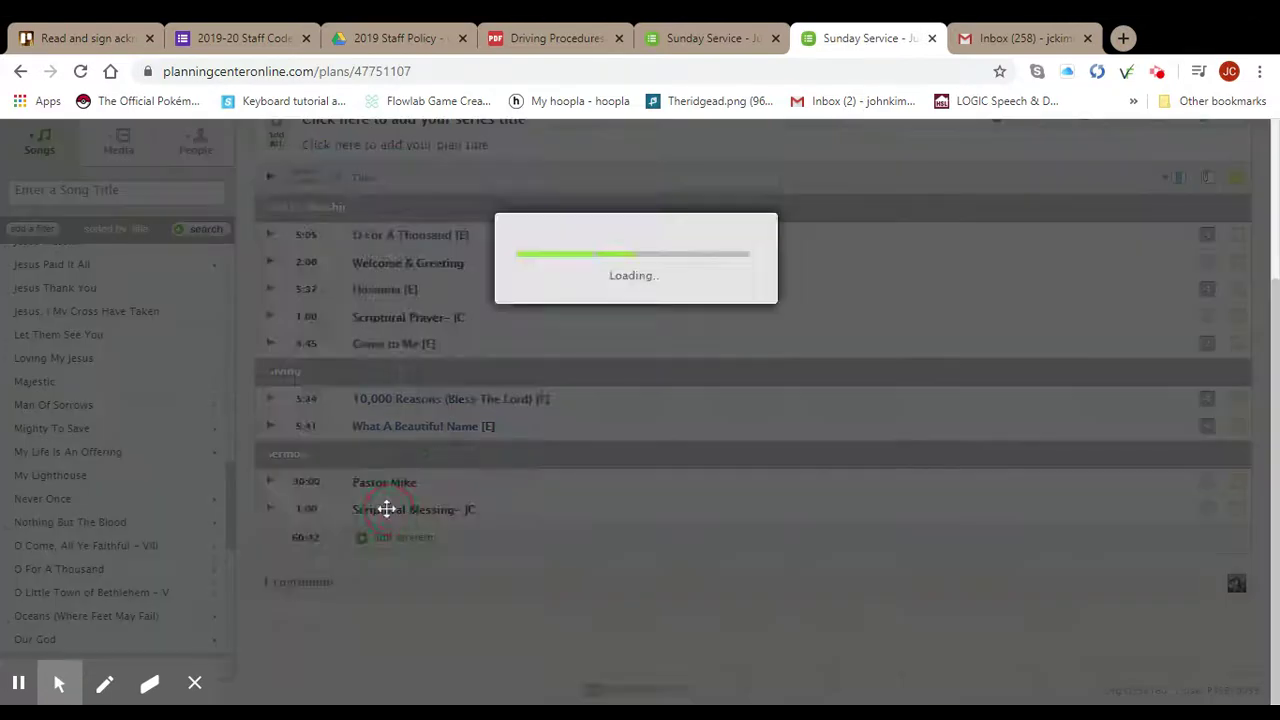
{"action": "scroll", "coordinate": [620, 370], "scroll_direction": "down", "scroll_amount": 1}
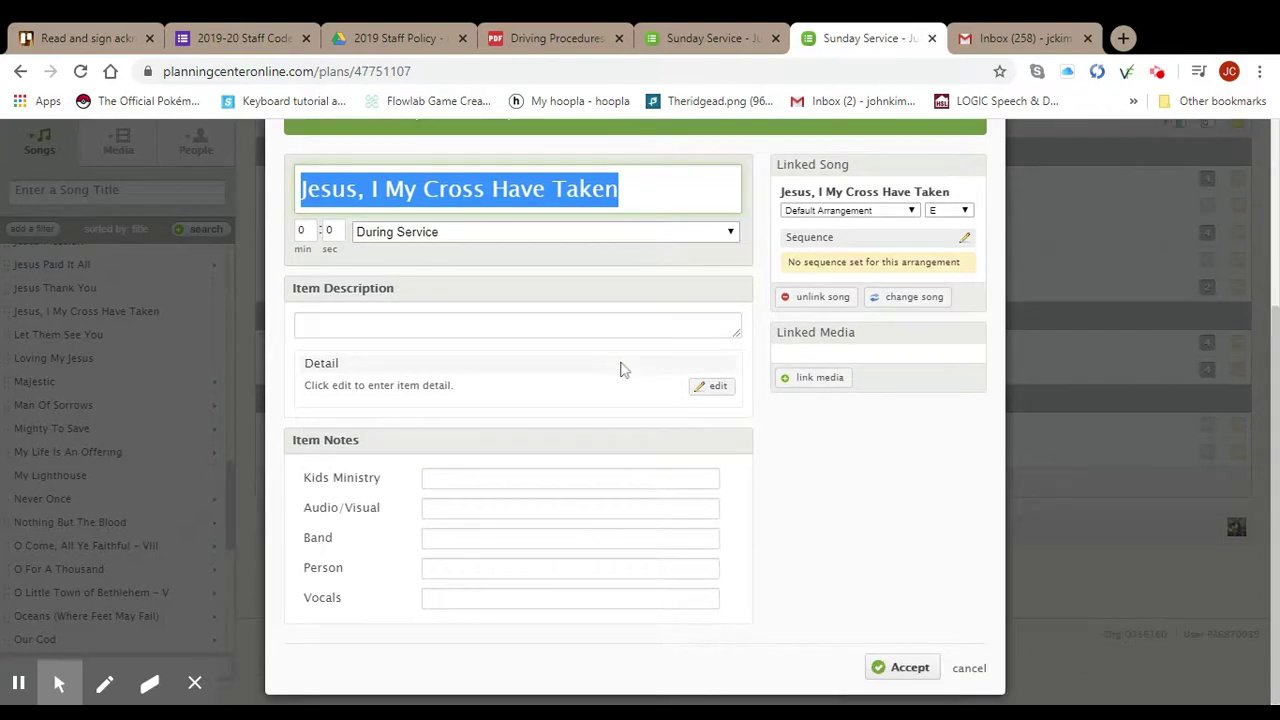
{"action": "left_click", "coordinate": [912, 668]}
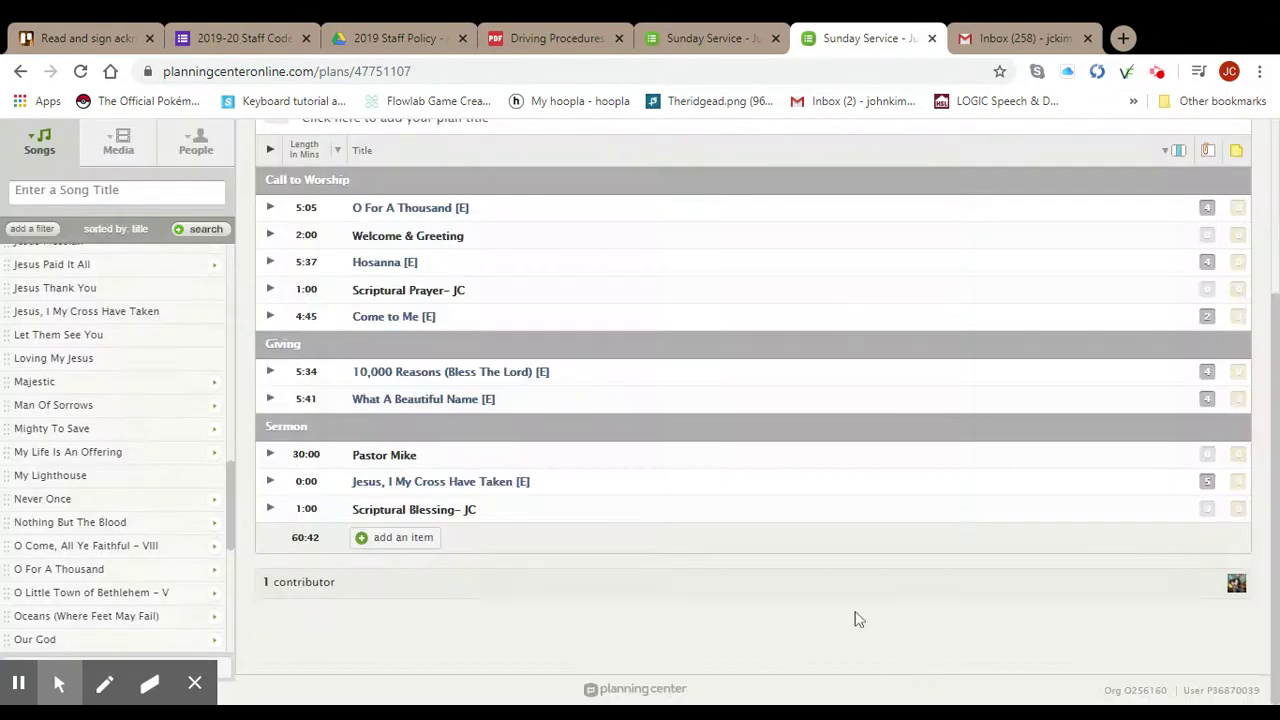
{"action": "scroll", "coordinate": [589, 291], "scroll_direction": "up", "scroll_amount": 3}
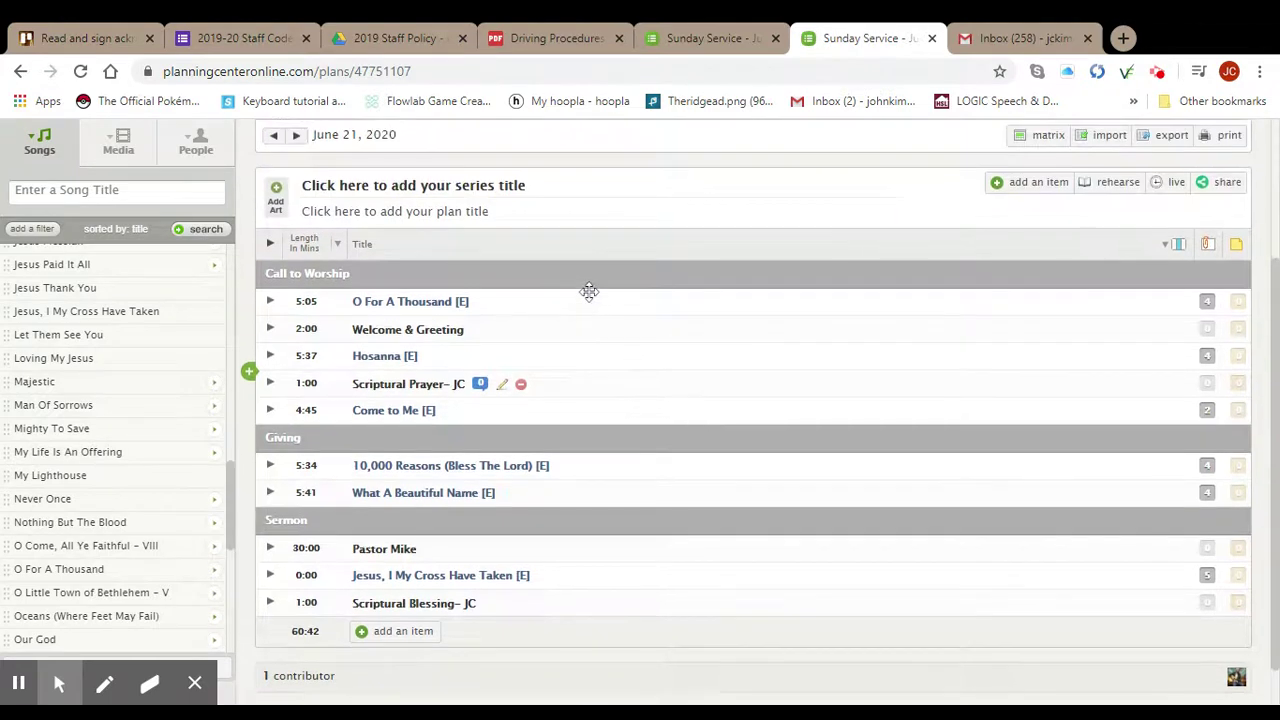